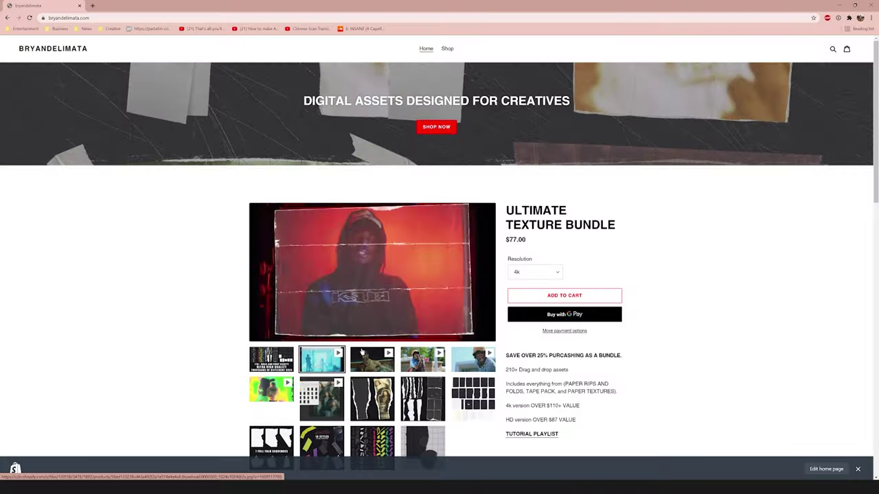
# Step: Browse the preview videos of the Ultimate Texture Bundle and the Thermal Preset Pack on the store page
pyautogui.scroll(-1, 583, 357)
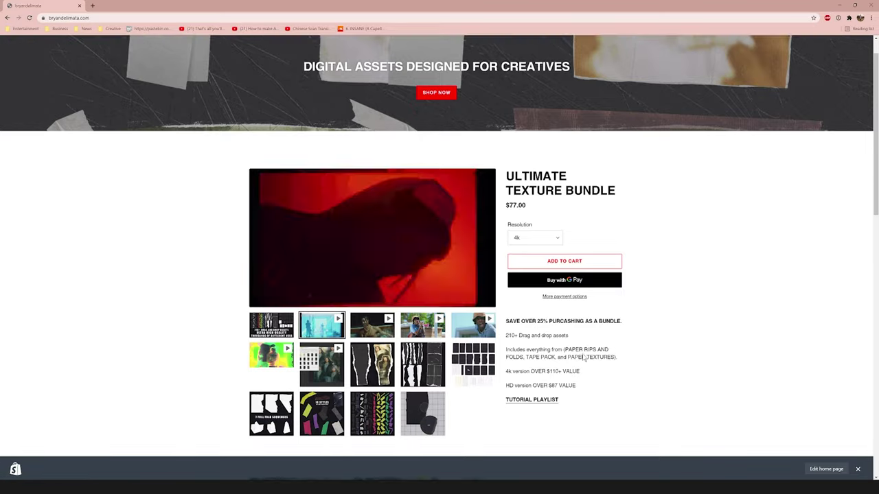
pyautogui.click(372, 291)
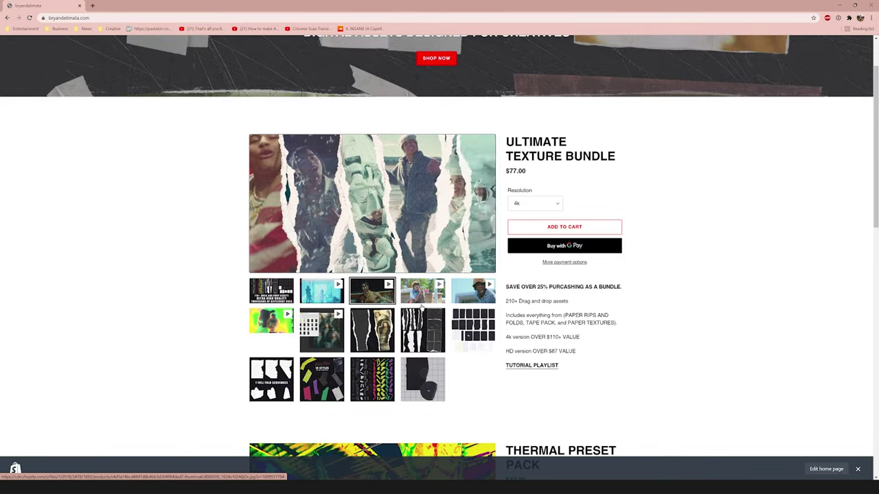
pyautogui.click(473, 290)
pyautogui.scroll(-5, 572, 353)
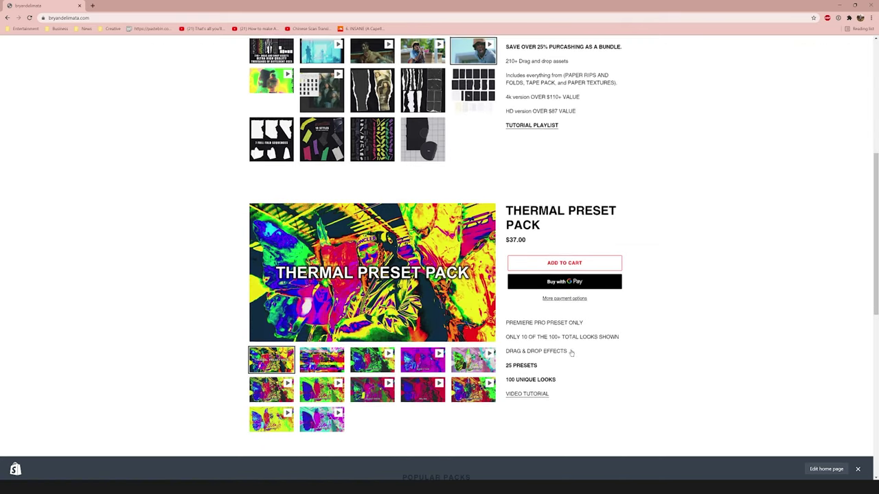
pyautogui.click(376, 294)
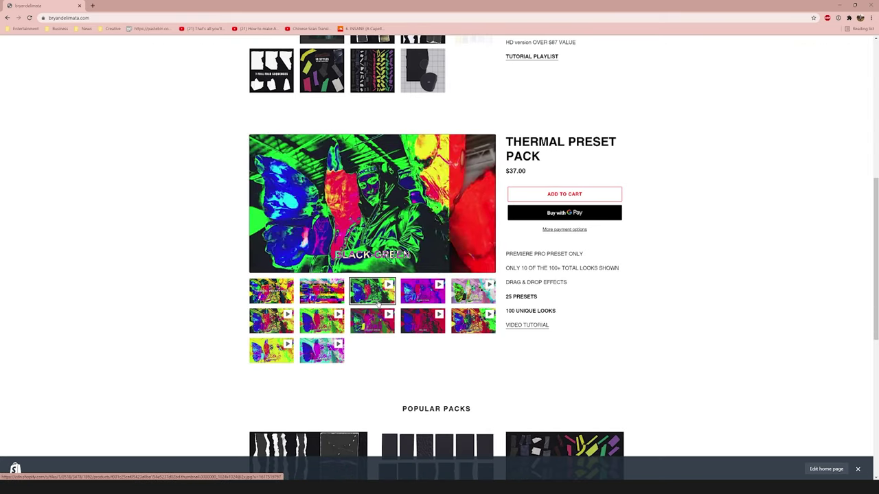
pyautogui.click(427, 323)
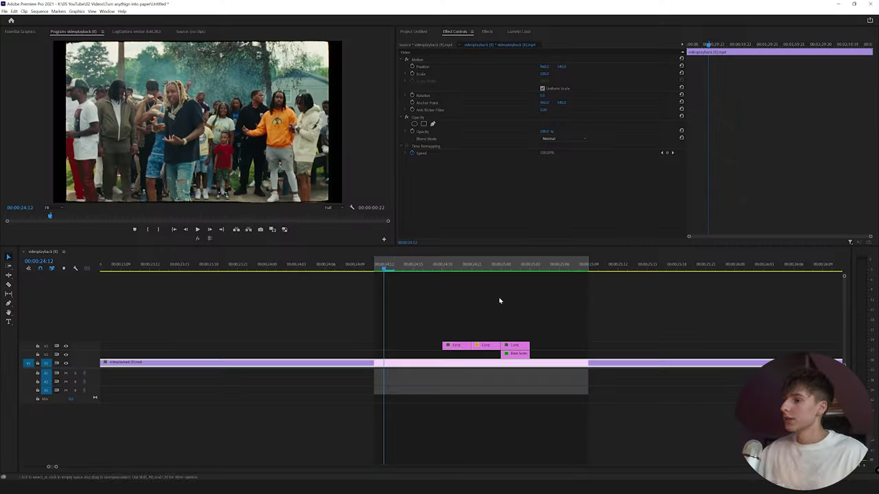
# Step: Switch to Premiere Pro, scrub through the finished paper cutout transition, and inspect the Black Scratch overlay clip's settings
pyautogui.click(386, 264)
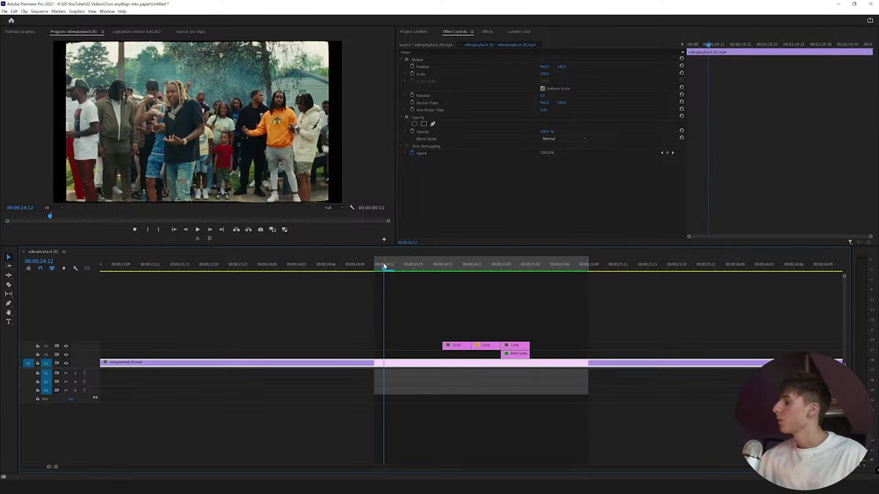
pyautogui.moveTo(385, 268); pyautogui.dragTo(461, 288)
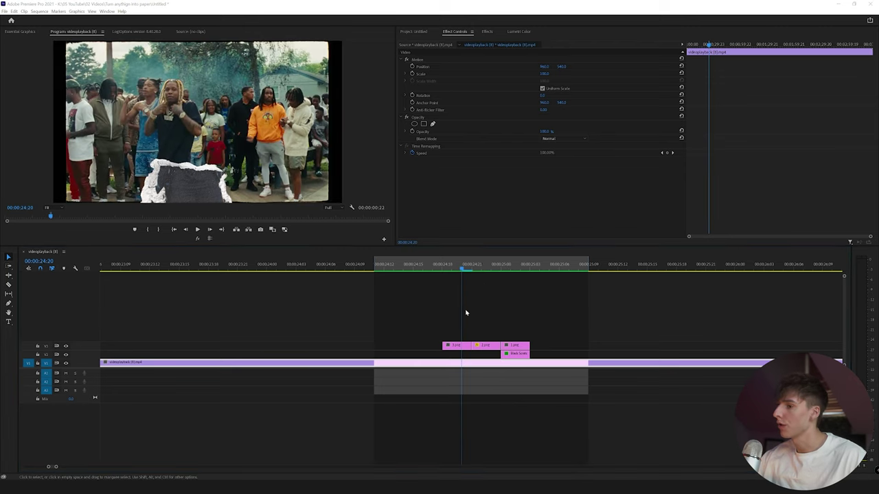
pyautogui.click(452, 270)
pyautogui.moveTo(452, 270); pyautogui.dragTo(510, 270)
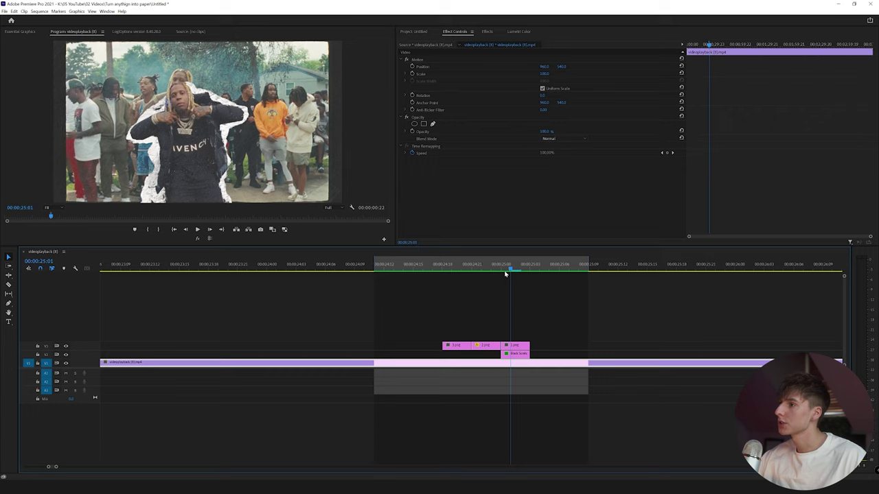
pyautogui.click(520, 355)
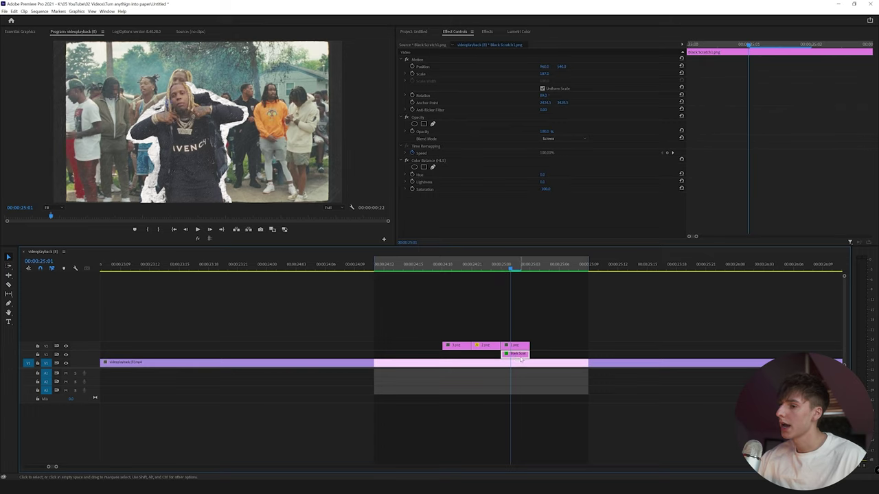
# Step: Play back the paper cutout transition from just before the overlay clips through the cut
pyautogui.click(506, 270)
pyautogui.moveTo(506, 270); pyautogui.dragTo(398, 270)
pyautogui.press('space')
pyautogui.press('space')
pyautogui.press('space')
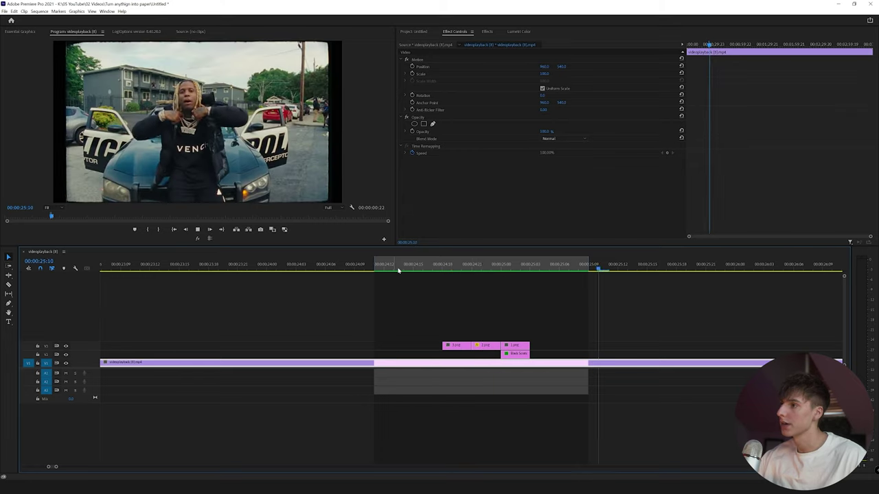
pyautogui.press('space')
# Step: Delete the overlay clips above the footage and export the frame at 00:00:25:02 as a JPEG still
pyautogui.moveTo(542, 323); pyautogui.dragTo(453, 357)
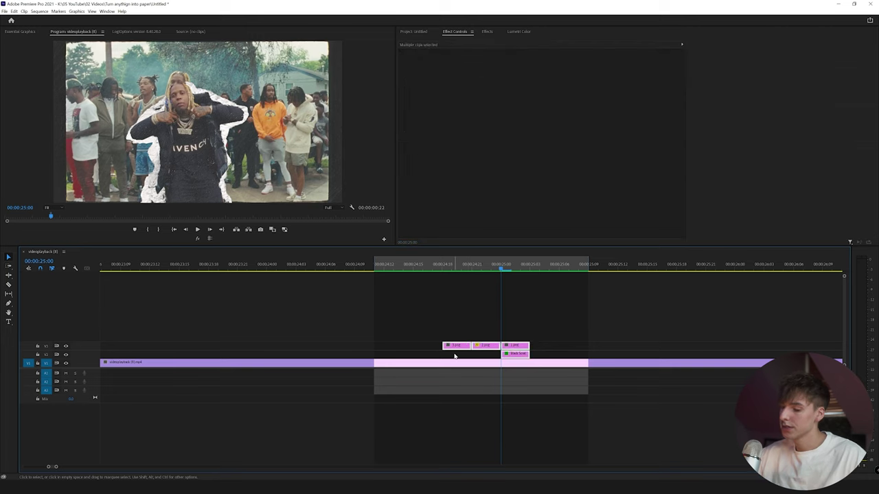
pyautogui.press('Delete')
pyautogui.moveTo(502, 269); pyautogui.dragTo(521, 270)
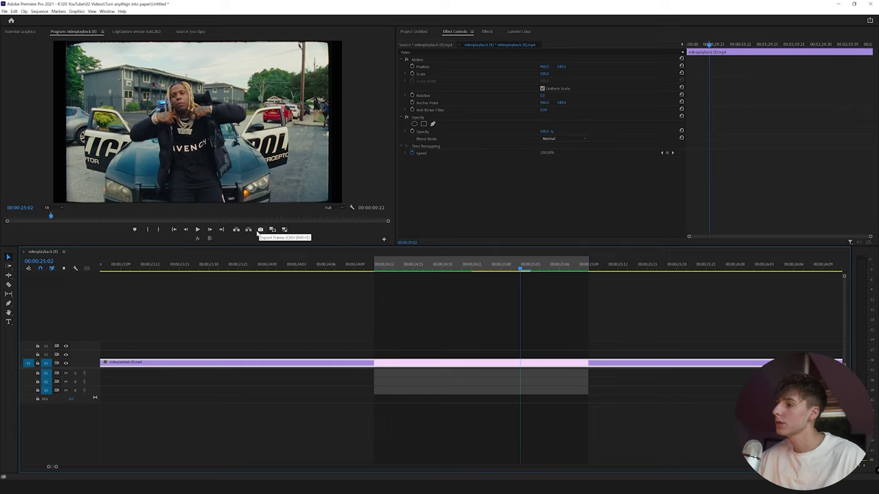
pyautogui.click(384, 242)
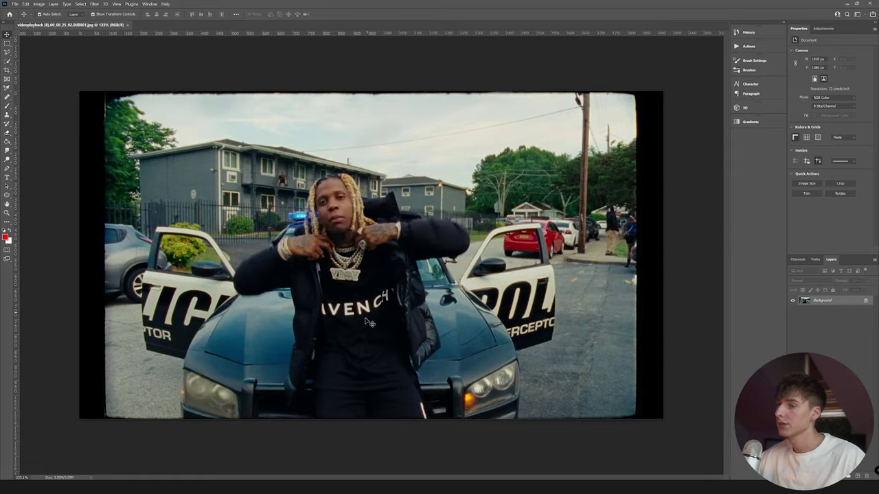
# Step: In Photoshop, unlock the still's background layer and trace a closed Pen path around the man in front of the car
pyautogui.click(868, 301)
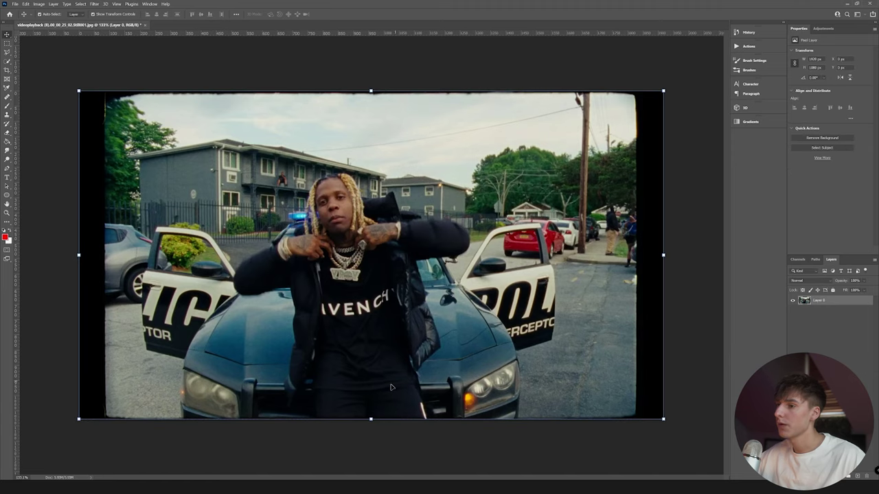
pyautogui.scroll(2, 391, 388)
pyautogui.click(9, 53)
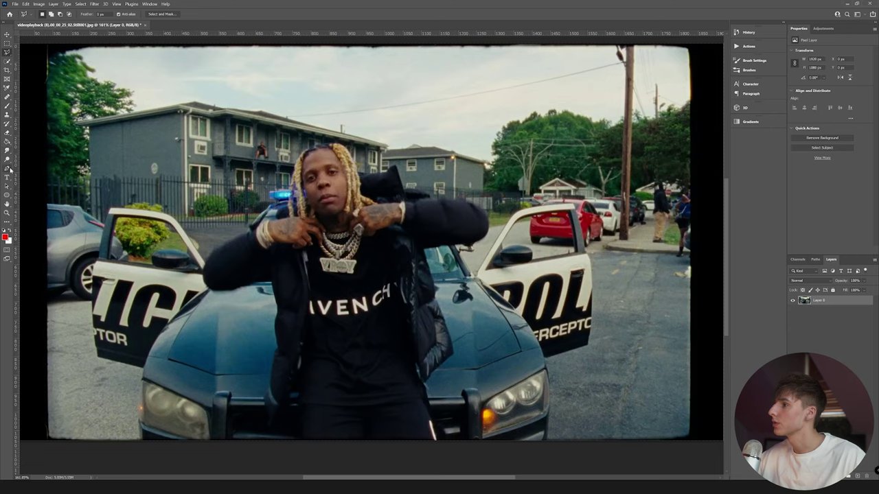
pyautogui.click(9, 169)
pyautogui.click(426, 390)
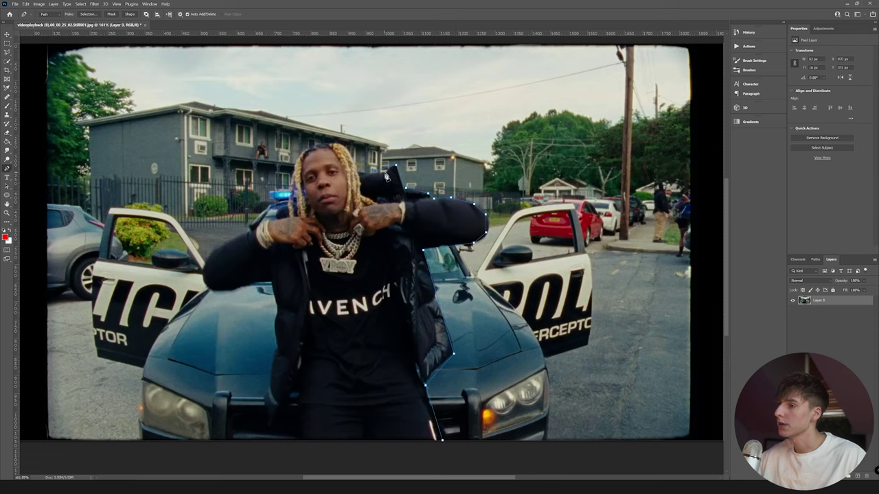
pyautogui.click(386, 177)
# Step: Turn the path around the man into a new selection and copy it onto its own layer
pyautogui.rightClick(370, 193)
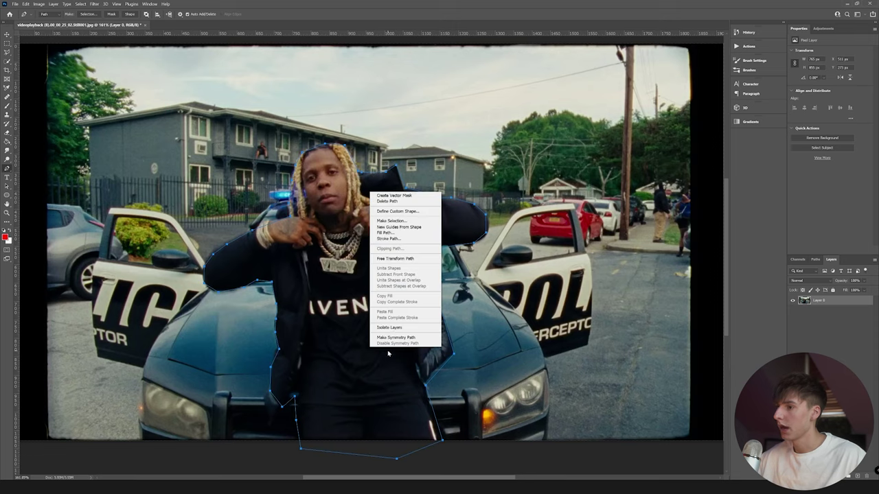
pyautogui.click(409, 221)
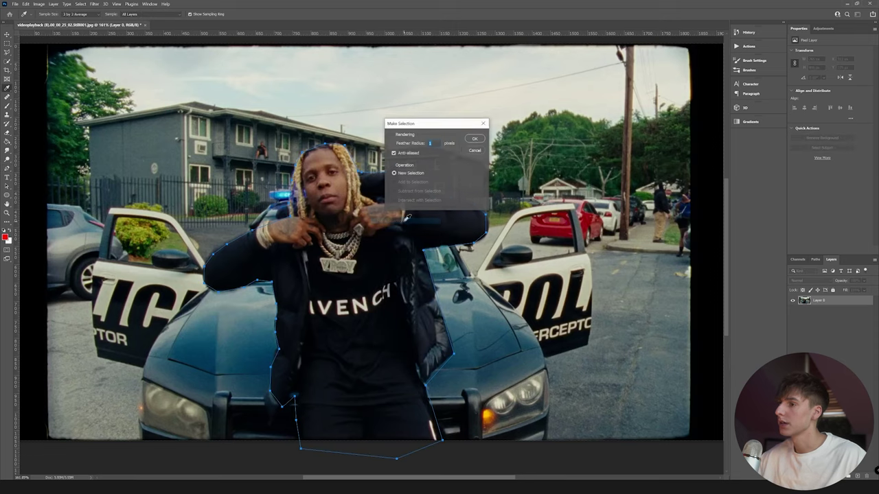
pyautogui.click(477, 138)
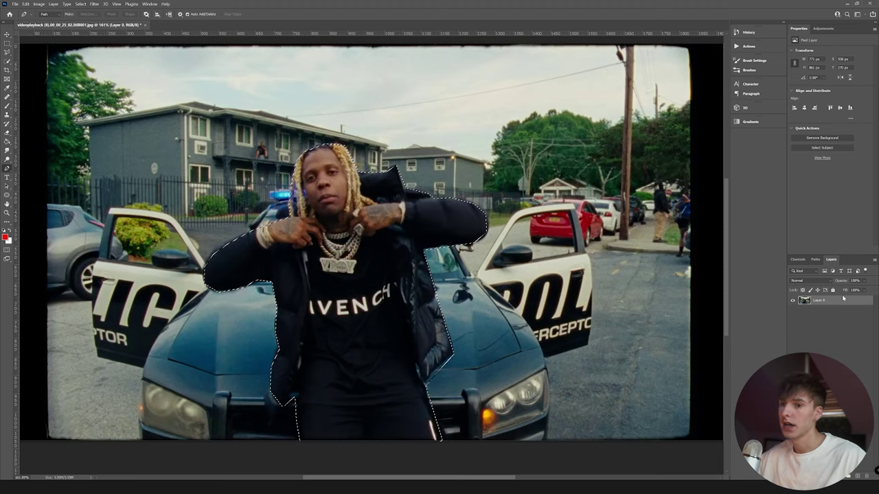
pyautogui.hotkey('ctrl', 'j')
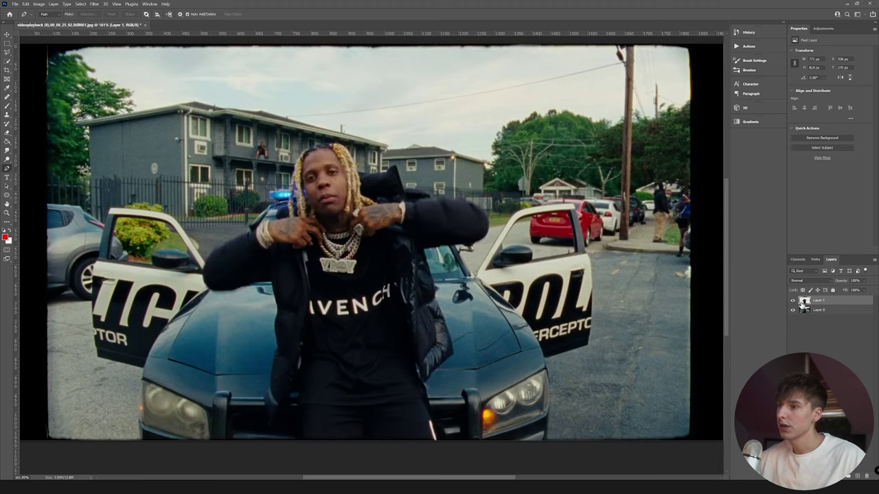
# Step: Check the cutout by hiding the original image layer and showing it again
pyautogui.click(792, 310)
pyautogui.click(792, 310)
pyautogui.click(793, 310)
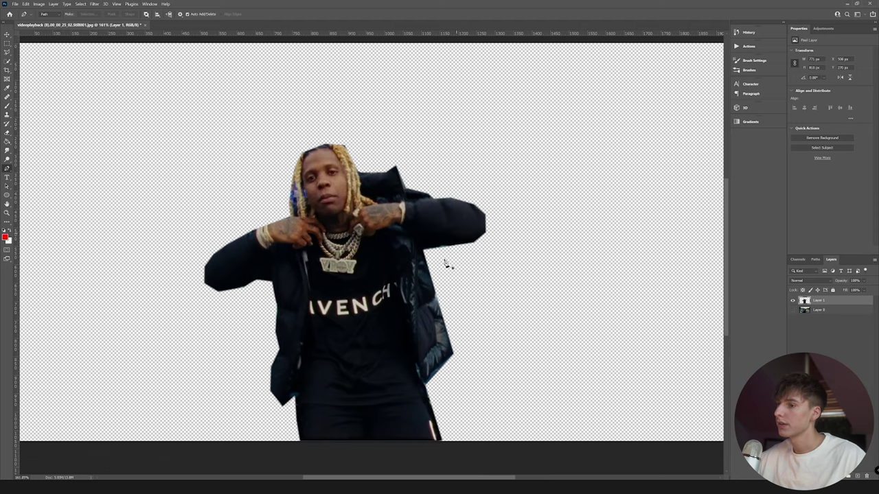
pyautogui.click(792, 311)
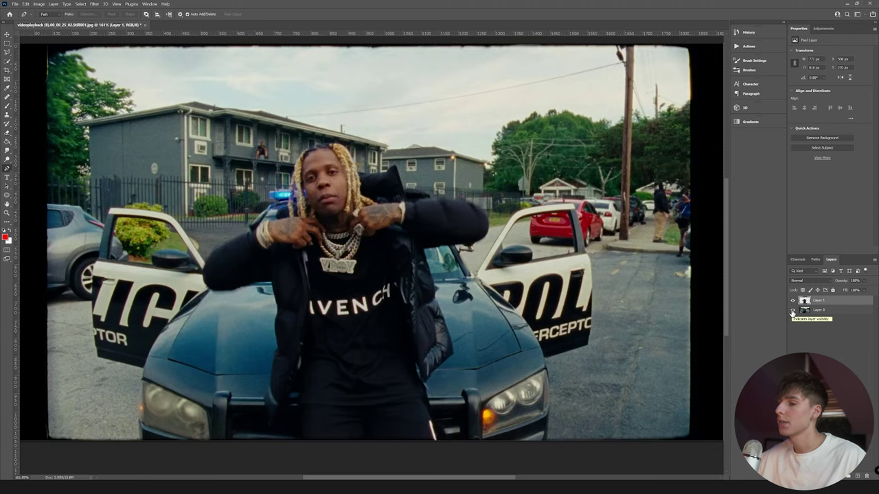
# Step: Place the Short9 texture from the Paper Rip folder over the image and rotate it to about -88°
pyautogui.moveTo(95, 487)
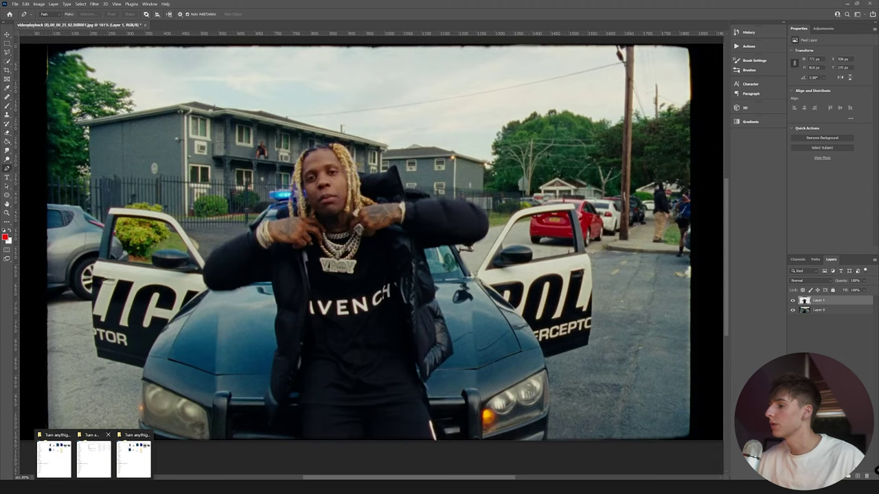
pyautogui.click(94, 457)
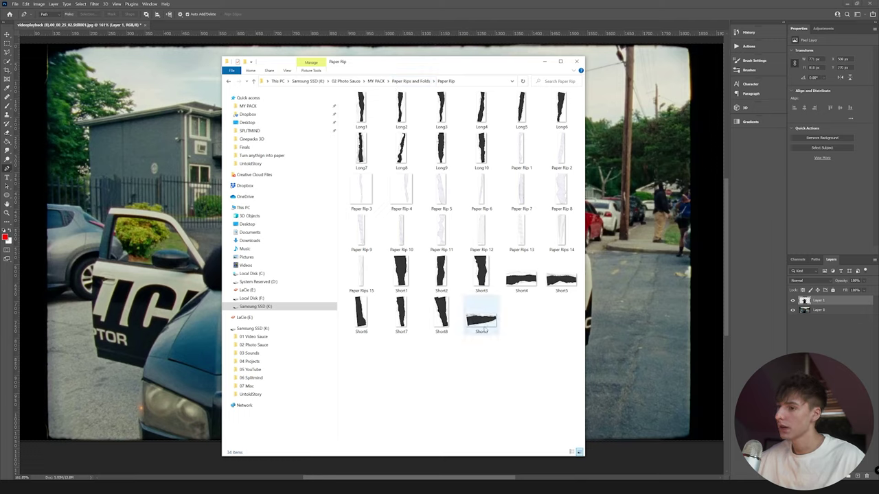
pyautogui.moveTo(488, 321); pyautogui.dragTo(185, 289)
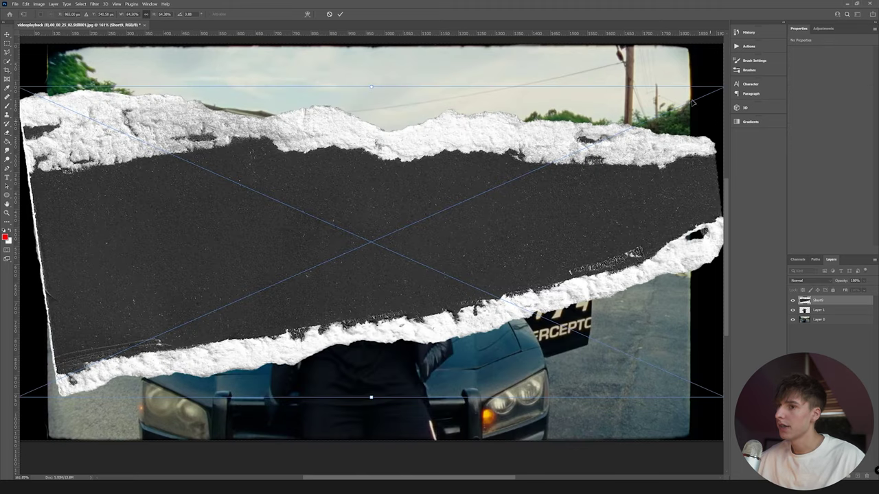
pyautogui.moveTo(68, 81); pyautogui.dragTo(294, 373)
pyautogui.press('Return')
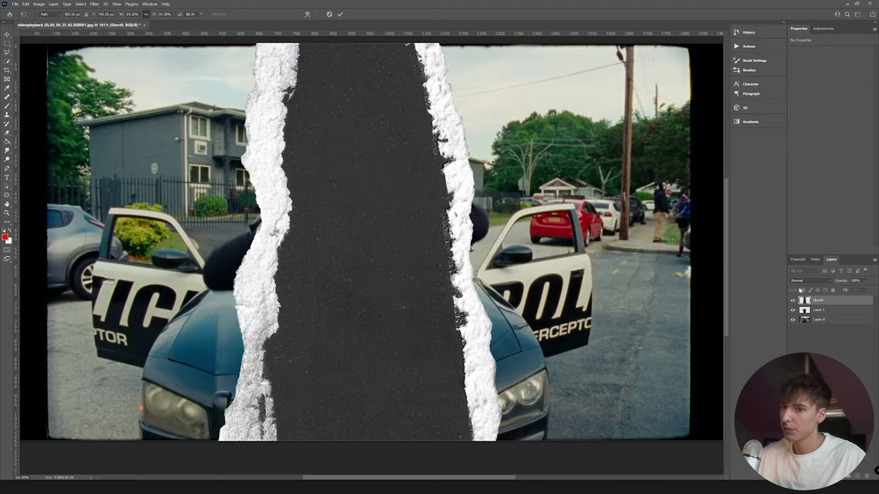
# Step: Scale the Short9 paper rip down to about 44% and position it over the man
pyautogui.press('v')
pyautogui.click(518, 242)
pyautogui.moveTo(515, 243); pyautogui.dragTo(415, 244)
pyautogui.moveTo(421, 242); pyautogui.dragTo(403, 241)
pyautogui.moveTo(397, 246); pyautogui.dragTo(420, 250)
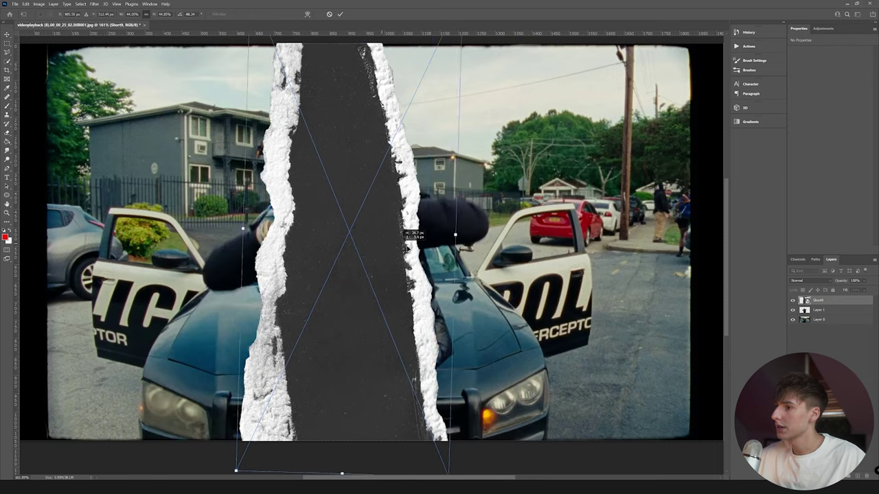
# Step: Set the paper rip's blend mode to Screen and enlarge it to about 47.7% around the man
pyautogui.click(811, 281)
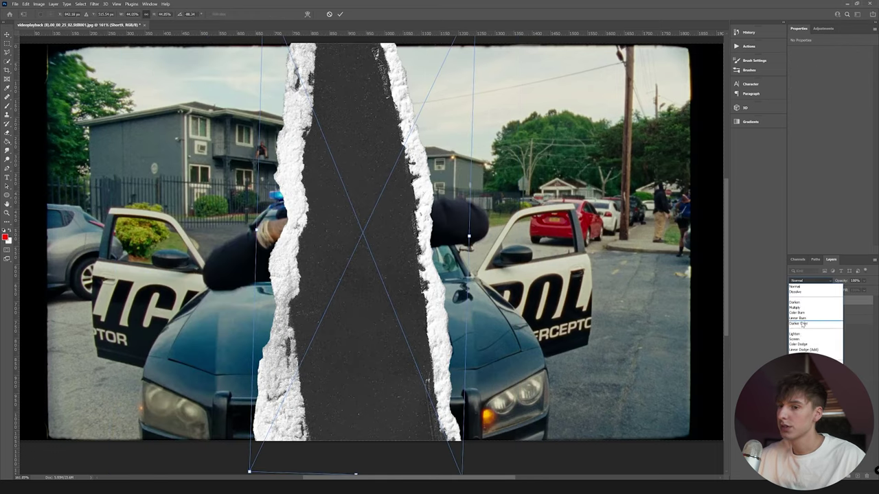
pyautogui.click(795, 339)
pyautogui.moveTo(375, 295)
pyautogui.mouseDown()
pyautogui.moveTo(347, 295)
pyautogui.moveTo(369, 297)
pyautogui.mouseUp()
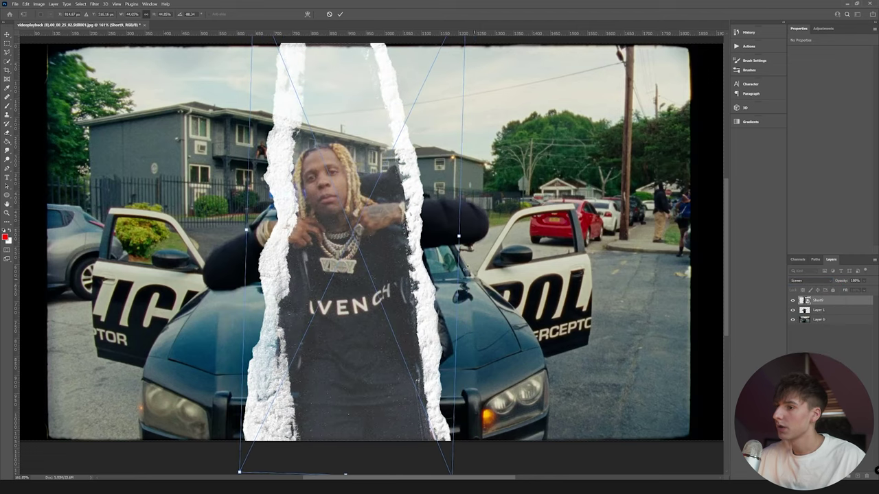
pyautogui.moveTo(460, 242); pyautogui.dragTo(479, 240)
pyautogui.moveTo(437, 270); pyautogui.dragTo(432, 270)
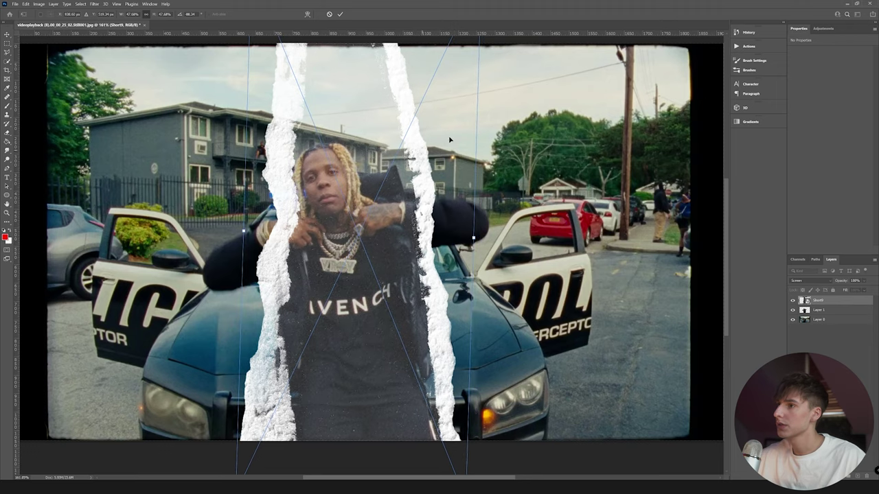
# Step: Shorten the paper rip to about 36% along its length, tilt it to about -84°, and align it around the man
pyautogui.scroll(-3, 375, 296)
pyautogui.moveTo(369, 49); pyautogui.dragTo(368, 148)
pyautogui.moveTo(360, 292); pyautogui.dragTo(359, 258)
pyautogui.moveTo(479, 260); pyautogui.dragTo(483, 271)
pyautogui.moveTo(391, 323); pyautogui.dragTo(397, 325)
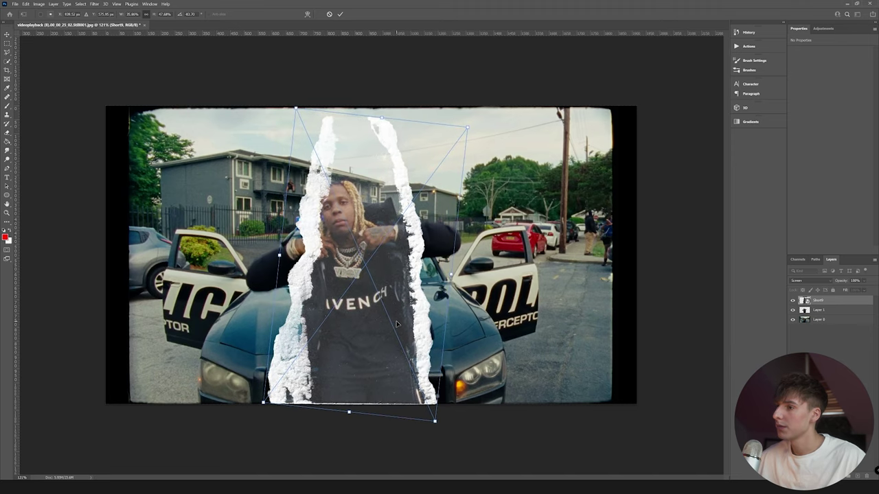
pyautogui.scroll(2, 397, 324)
pyautogui.press('Return')
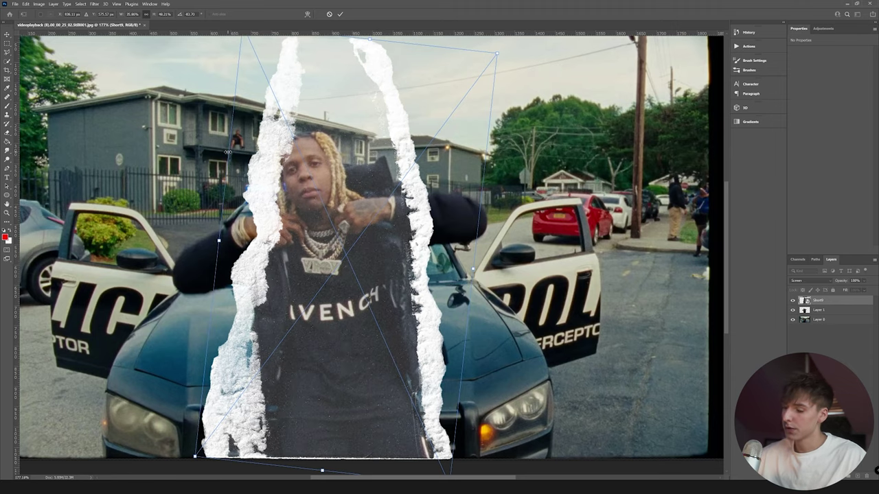
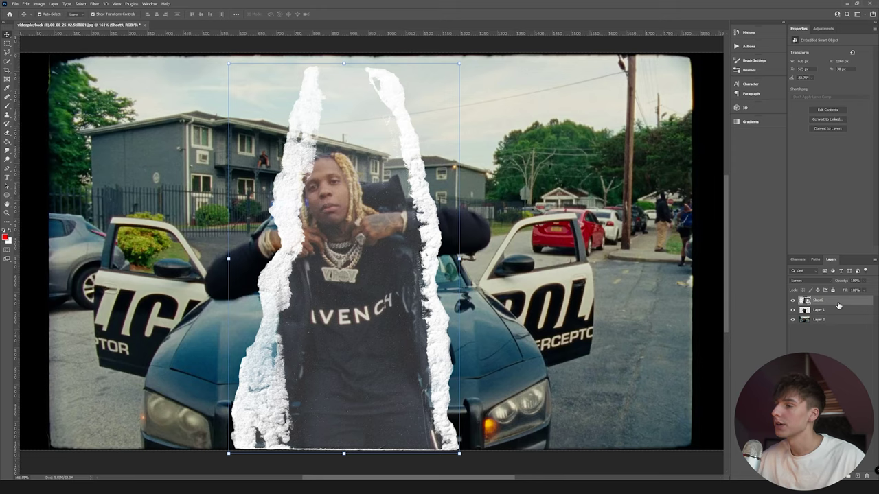
# Step: Puppet-warp the Short9 paper rip with density set to More Points, pulling its edge around the man's elbow nearest the red car
pyautogui.click(24, 4)
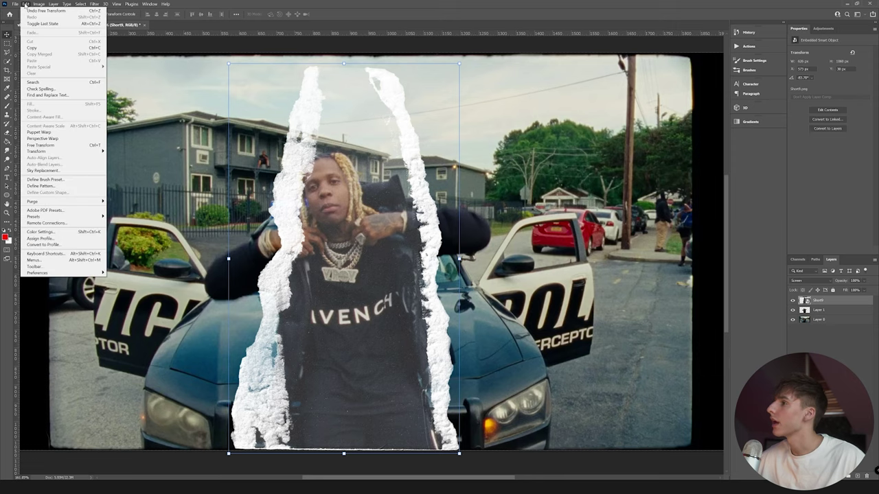
pyautogui.click(36, 133)
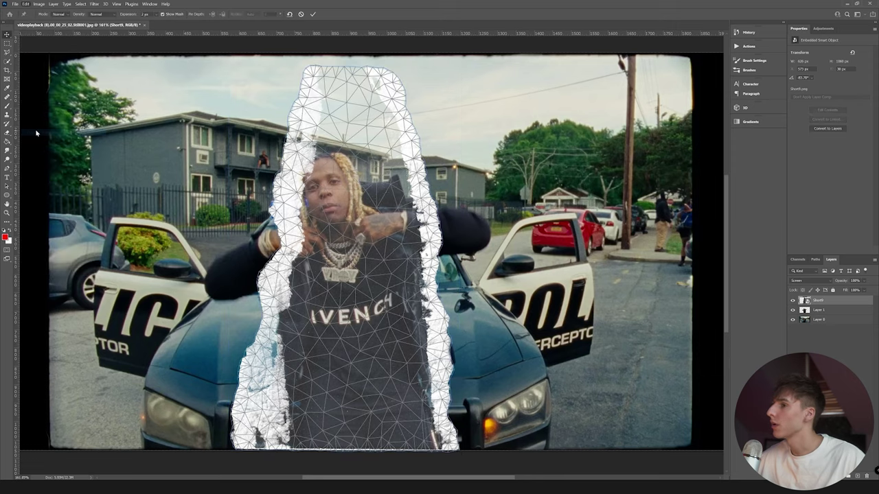
pyautogui.click(96, 16)
pyautogui.click(98, 32)
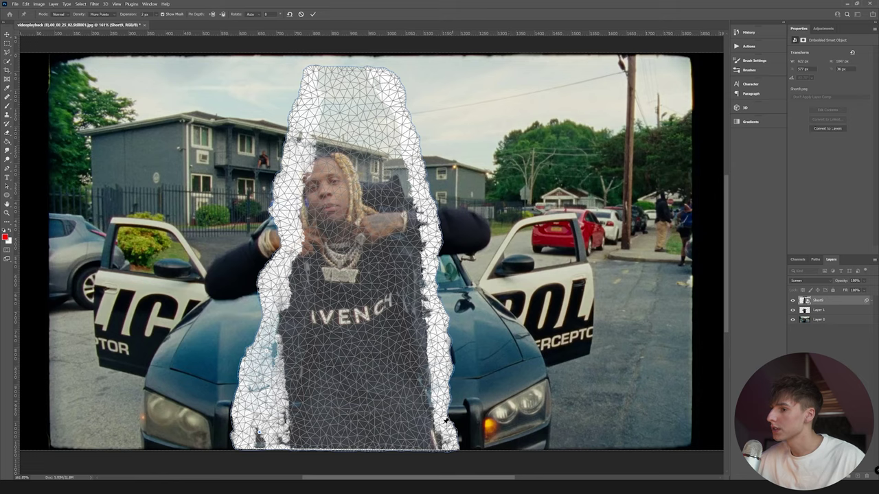
pyautogui.moveTo(438, 425)
pyautogui.mouseDown()
pyautogui.moveTo(447, 421)
pyautogui.moveTo(433, 421)
pyautogui.moveTo(434, 411)
pyautogui.moveTo(433, 419)
pyautogui.mouseUp()
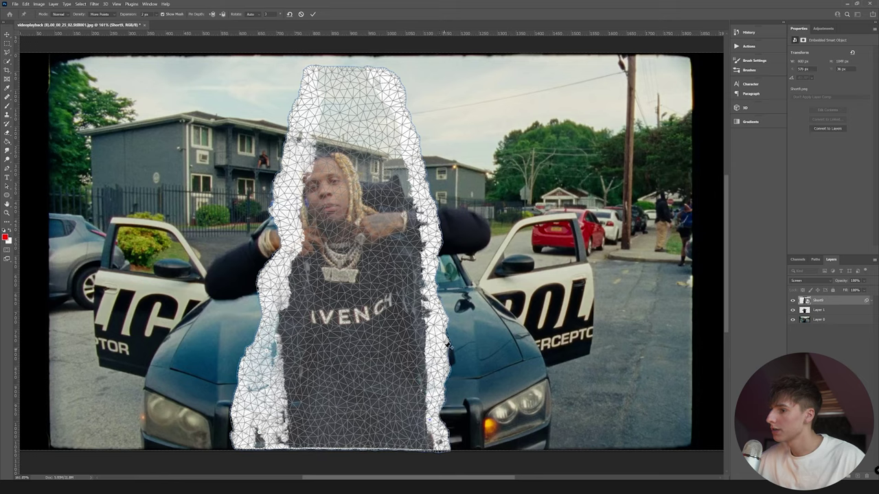
pyautogui.moveTo(438, 311); pyautogui.dragTo(452, 454)
pyautogui.moveTo(449, 360); pyautogui.dragTo(432, 382)
pyautogui.moveTo(442, 275); pyautogui.dragTo(434, 273)
pyautogui.moveTo(435, 234); pyautogui.dragTo(421, 259)
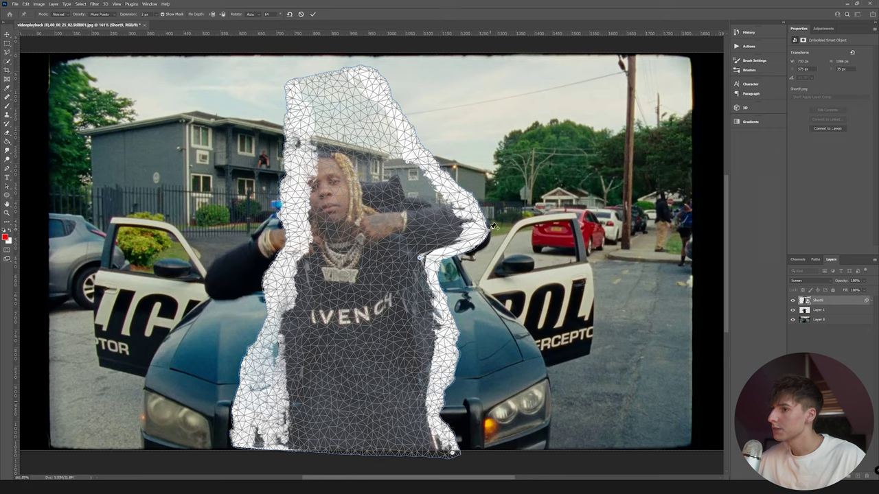
pyautogui.moveTo(472, 246); pyautogui.dragTo(484, 245)
pyautogui.moveTo(465, 190); pyautogui.dragTo(398, 196)
pyautogui.click(409, 160)
# Step: Bend the paper rip mesh around the elbow nearest the silver car and tighten its lower edges along the man's torso
pyautogui.moveTo(258, 432); pyautogui.dragTo(276, 445)
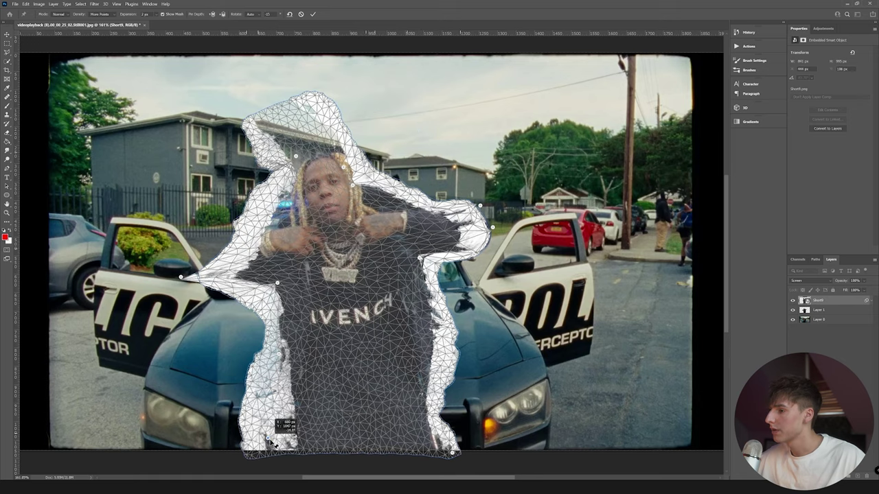
pyautogui.moveTo(218, 291); pyautogui.dragTo(210, 303)
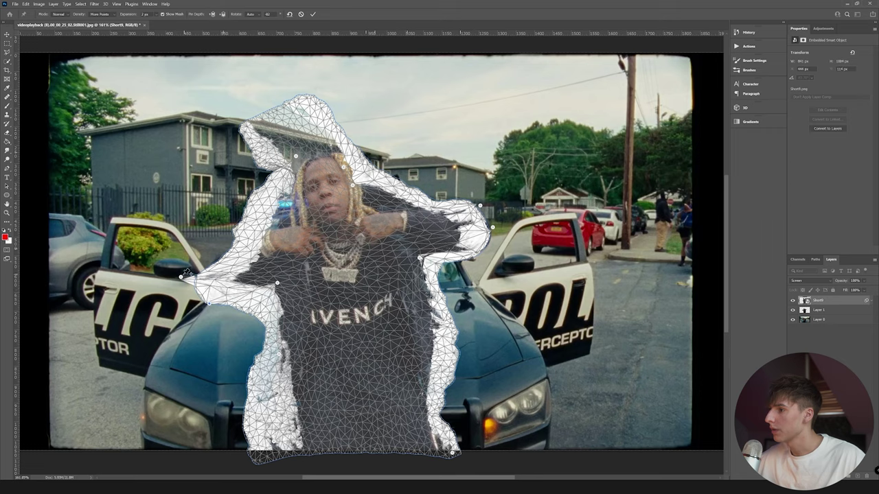
pyautogui.moveTo(184, 277); pyautogui.dragTo(205, 271)
pyautogui.moveTo(205, 272); pyautogui.dragTo(210, 273)
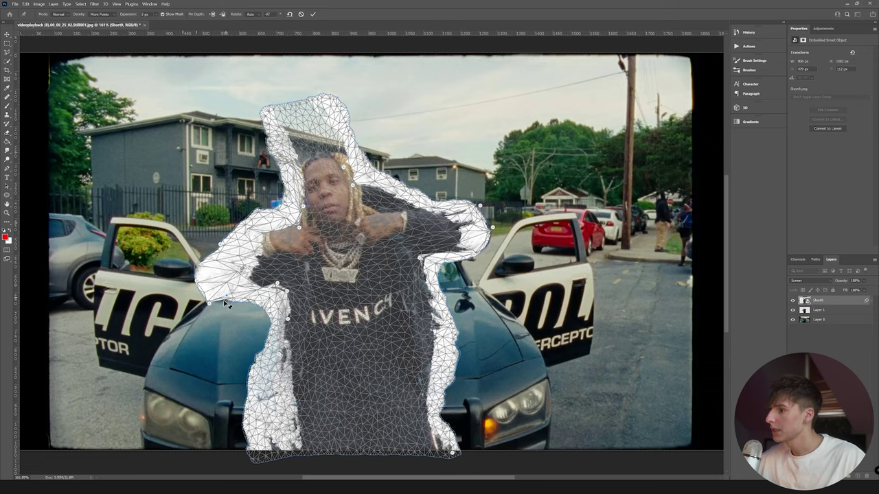
pyautogui.moveTo(260, 361); pyautogui.dragTo(267, 364)
pyautogui.moveTo(260, 394); pyautogui.dragTo(292, 395)
pyautogui.moveTo(453, 364); pyautogui.dragTo(445, 356)
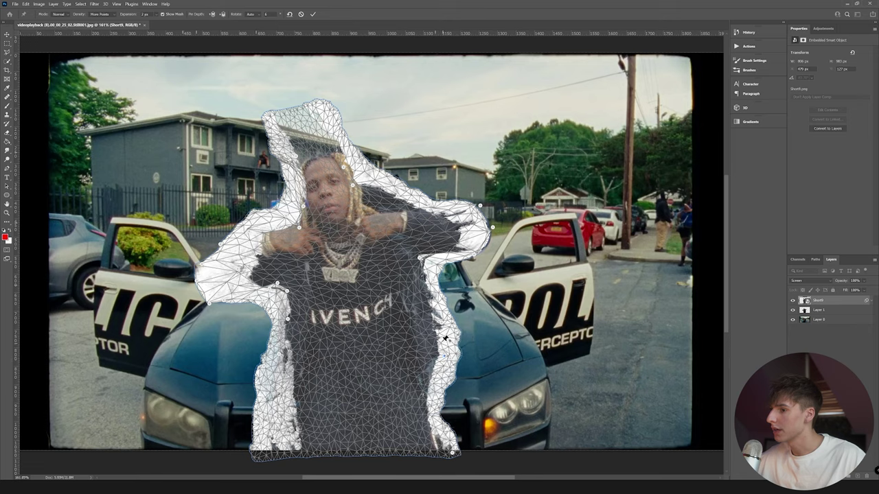
# Step: Round the warp around the elbow near the red car, pull the top of the paper close around the head, and apply it
pyautogui.moveTo(421, 260); pyautogui.dragTo(463, 255)
pyautogui.moveTo(493, 227); pyautogui.dragTo(460, 213)
pyautogui.moveTo(307, 127); pyautogui.dragTo(333, 152)
pyautogui.moveTo(333, 152)
pyautogui.mouseDown()
pyautogui.moveTo(309, 155)
pyautogui.moveTo(341, 149)
pyautogui.mouseUp()
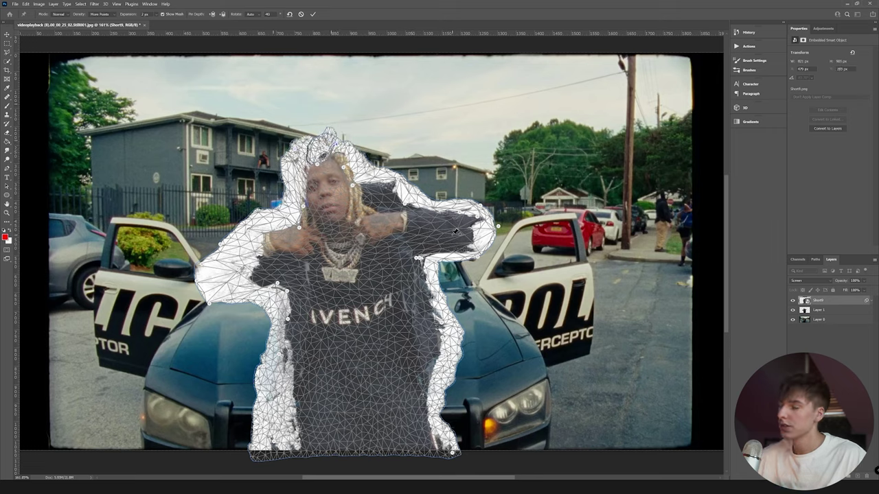
pyautogui.press('Return')
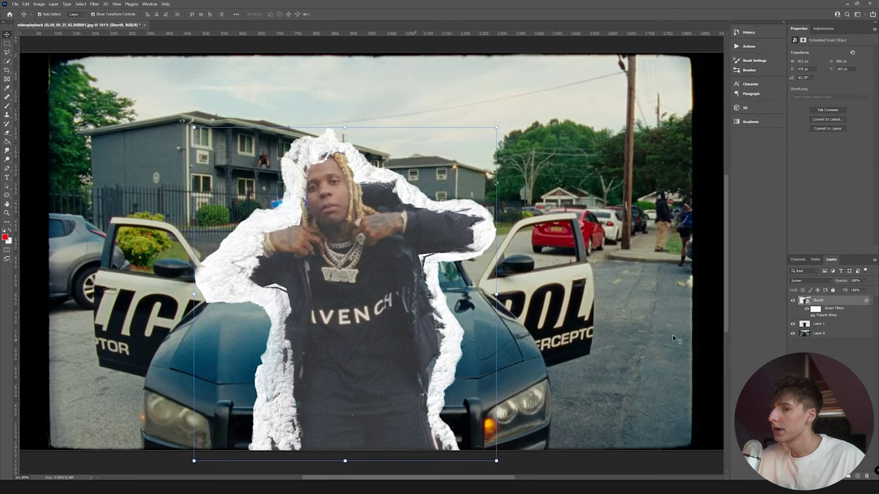
# Step: Compare the image with and without the warped paper rip
pyautogui.click(807, 402)
pyautogui.click(793, 301)
pyautogui.click(793, 302)
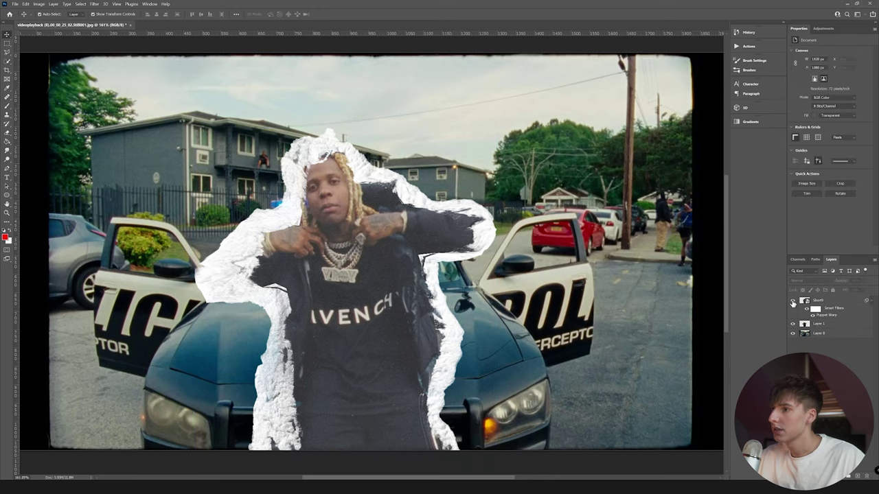
pyautogui.click(793, 303)
pyautogui.click(793, 303)
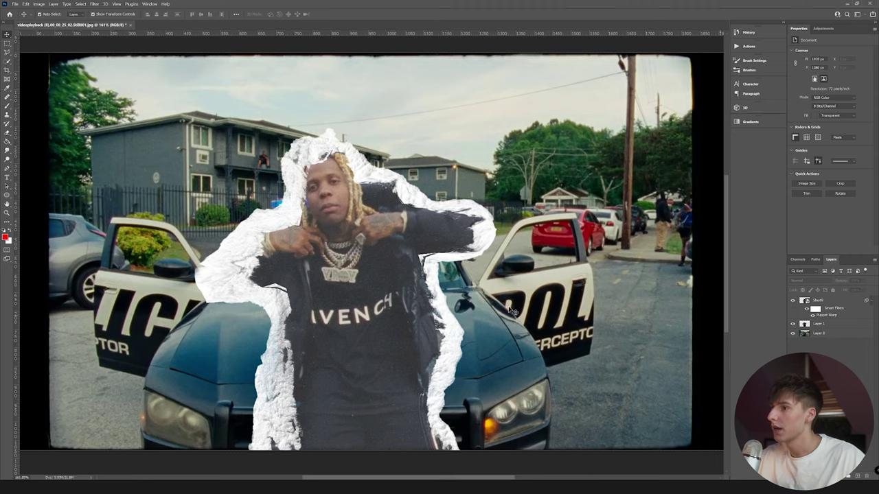
pyautogui.scroll(-3, 292, 255)
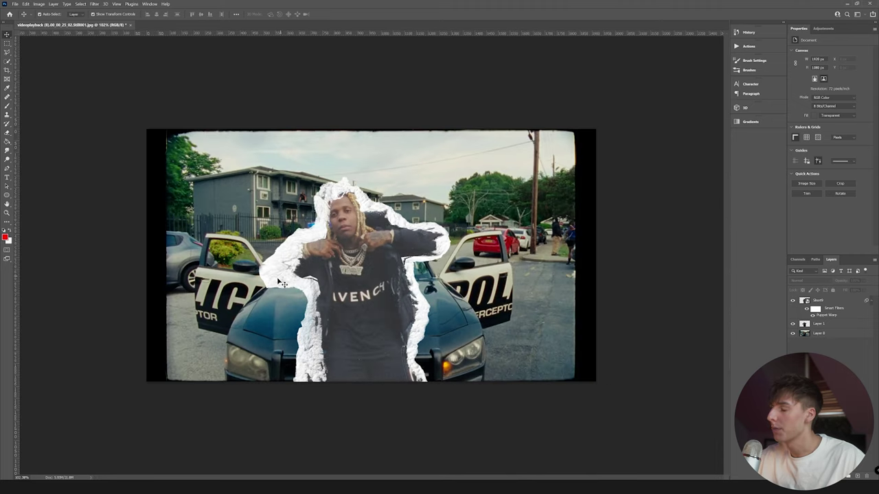
pyautogui.scroll(2, 282, 283)
# Step: Reopen the Short9 layer's Puppet Warp filter and refine the paper edge around the elbow nearest the silver car
pyautogui.click(842, 310)
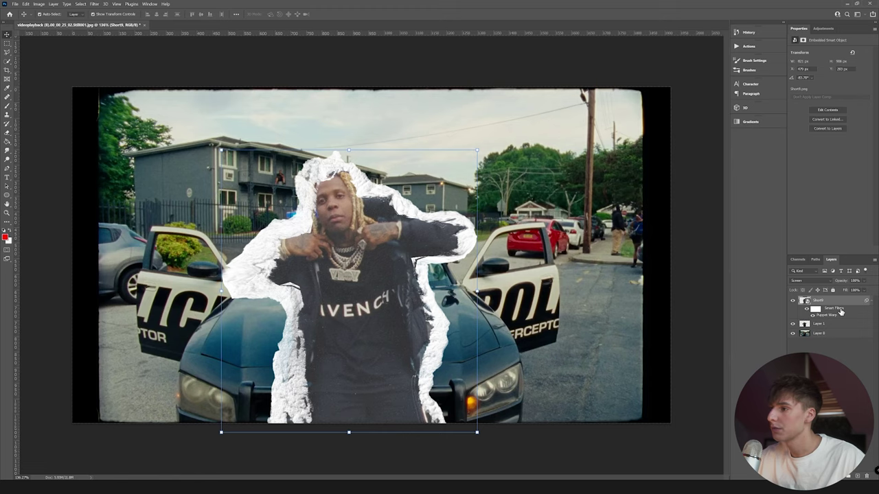
pyautogui.doubleClick(840, 312)
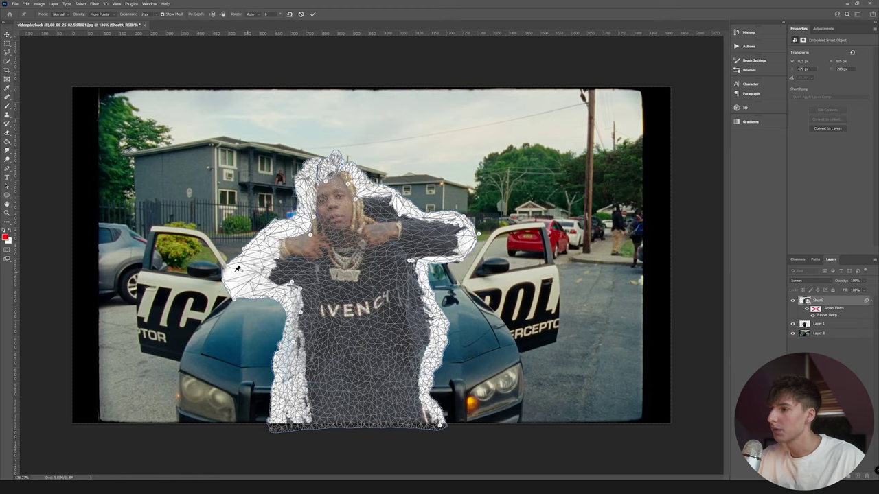
pyautogui.moveTo(249, 277); pyautogui.dragTo(228, 278)
pyautogui.moveTo(274, 258); pyautogui.dragTo(254, 275)
pyautogui.click(250, 290)
pyautogui.click(247, 273)
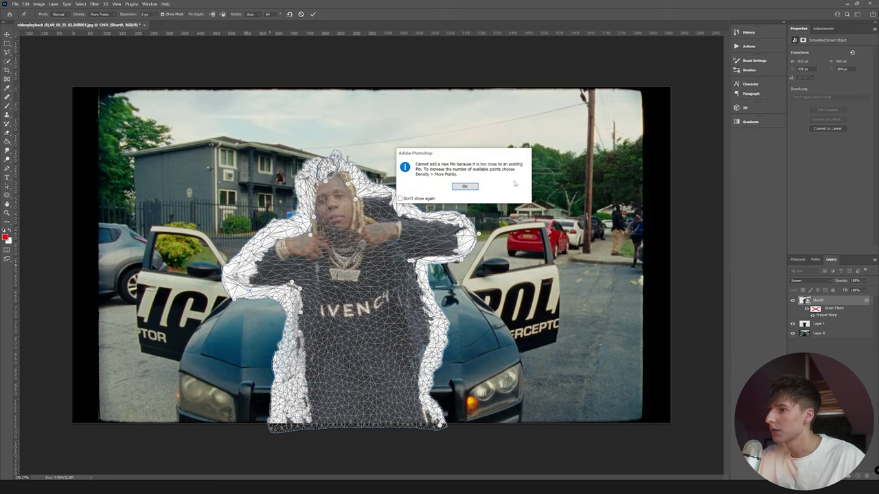
pyautogui.click(465, 185)
pyautogui.press('Return')
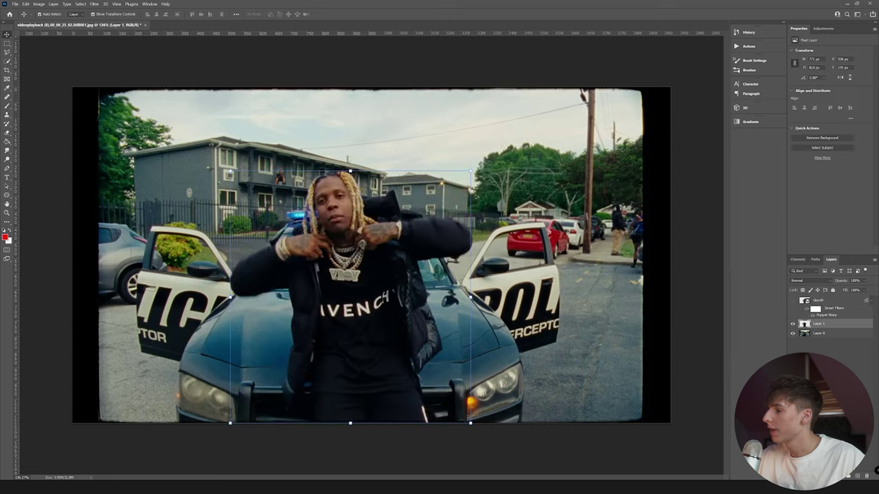
# Step: Place a second copy of the Short9 paper rip texture directly above Layer 1
pyautogui.moveTo(95, 487)
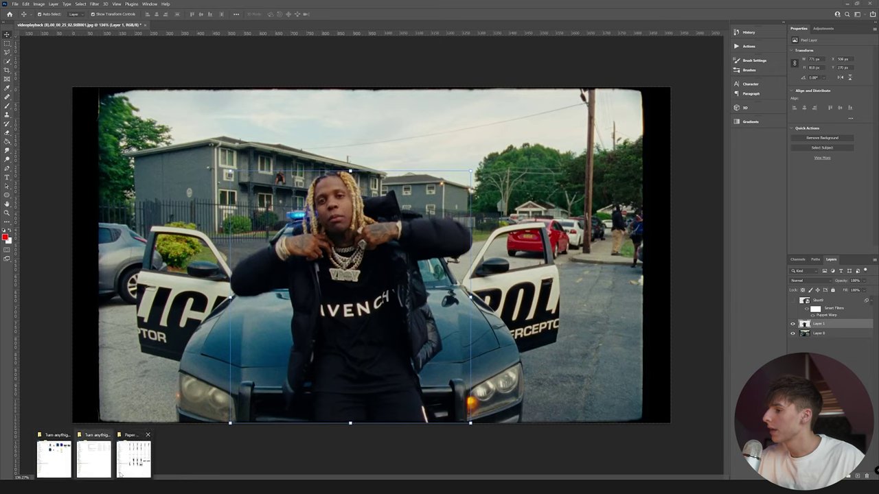
pyautogui.click(94, 454)
pyautogui.moveTo(481, 319); pyautogui.dragTo(131, 283)
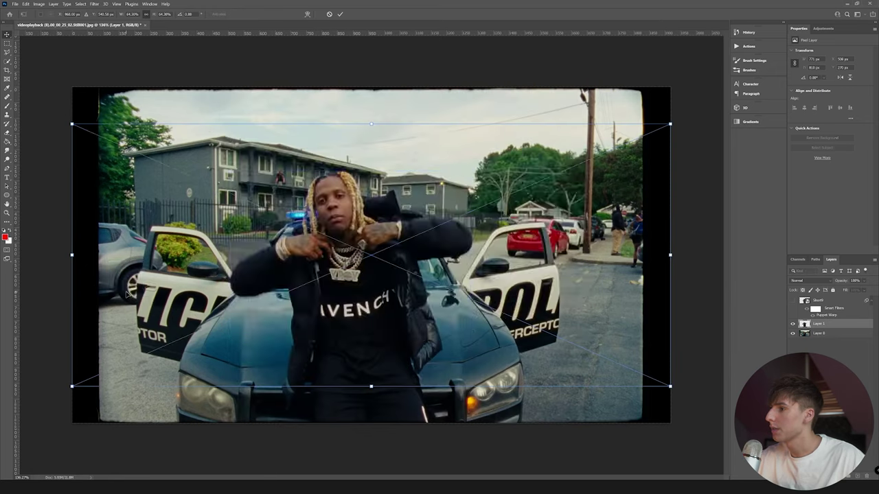
pyautogui.press('Return')
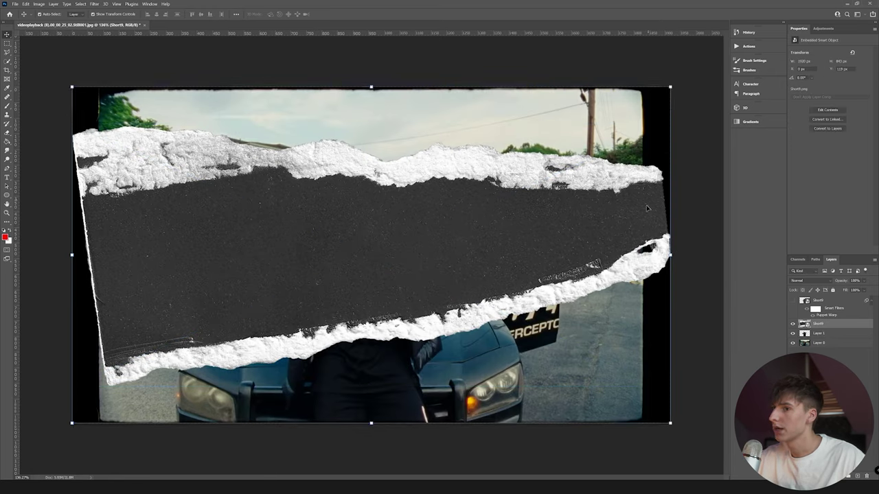
# Step: Rotate the second paper rip to about -92° and enlarge it until its dark center covers the whole man
pyautogui.moveTo(679, 249); pyautogui.dragTo(364, 41)
pyautogui.moveTo(502, 256); pyautogui.dragTo(726, 220)
pyautogui.moveTo(555, 268); pyautogui.dragTo(404, 244)
pyautogui.moveTo(583, 237); pyautogui.dragTo(710, 233)
pyautogui.moveTo(464, 258); pyautogui.dragTo(460, 255)
pyautogui.press('Return')
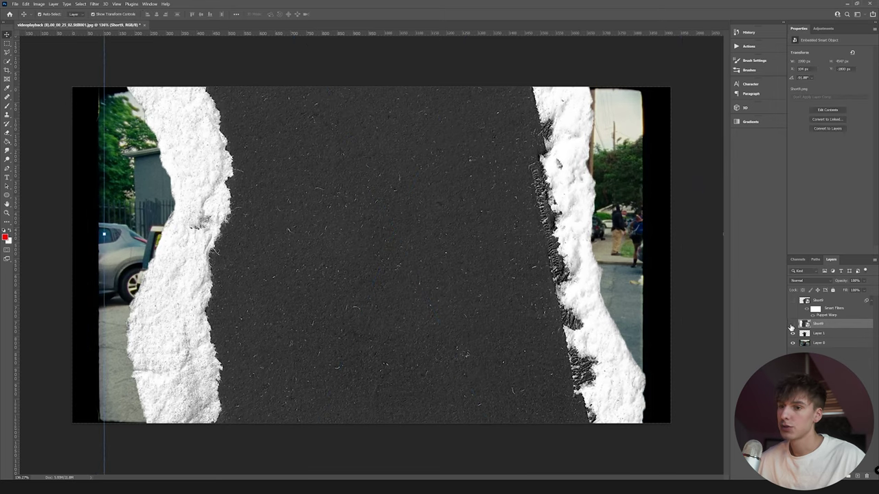
# Step: Hide the Layer 0 background, check the cutout in Layer 1, and show the second paper rip again
pyautogui.click(793, 326)
pyautogui.click(817, 333)
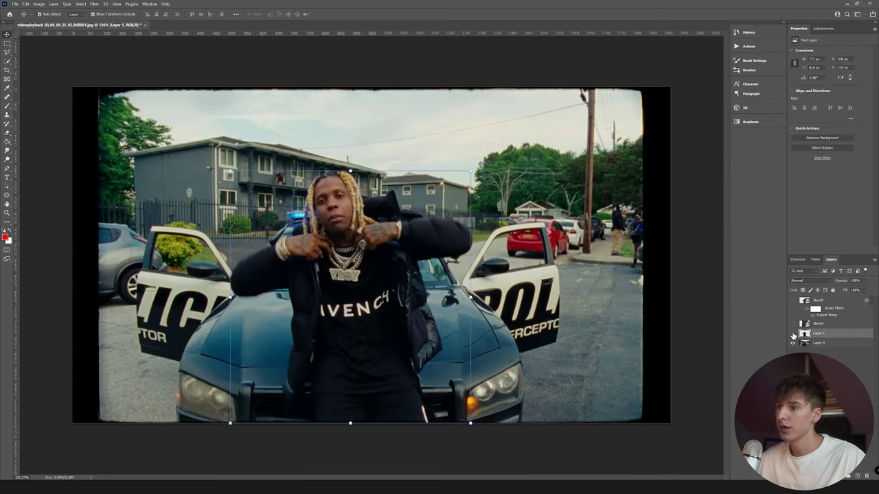
pyautogui.click(794, 342)
pyautogui.click(793, 333)
pyautogui.click(793, 333)
pyautogui.click(819, 325)
pyautogui.click(794, 325)
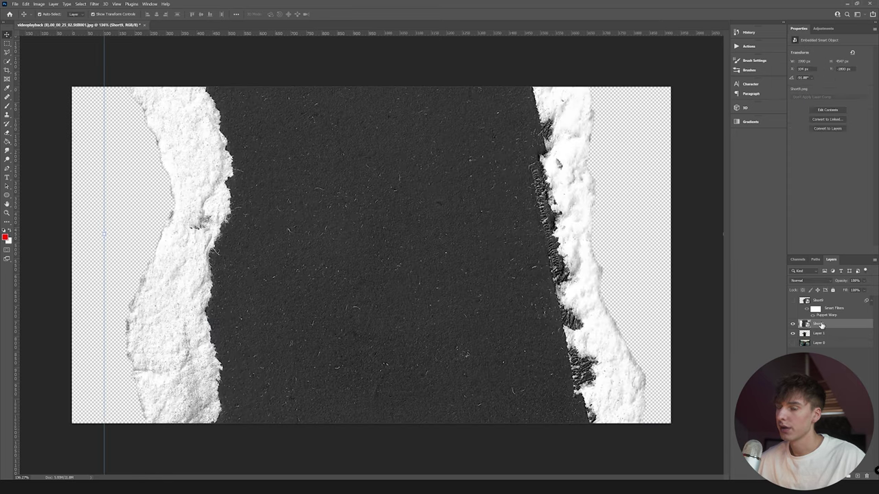
# Step: Clip the second Short9 texture to Layer 1 and set its blend mode to Screen
pyautogui.rightClick(820, 325)
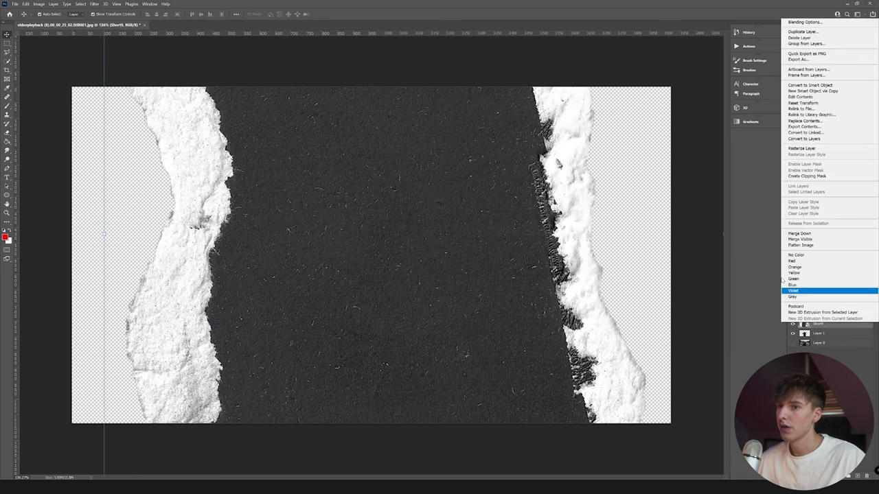
pyautogui.click(816, 176)
pyautogui.click(816, 282)
pyautogui.click(805, 341)
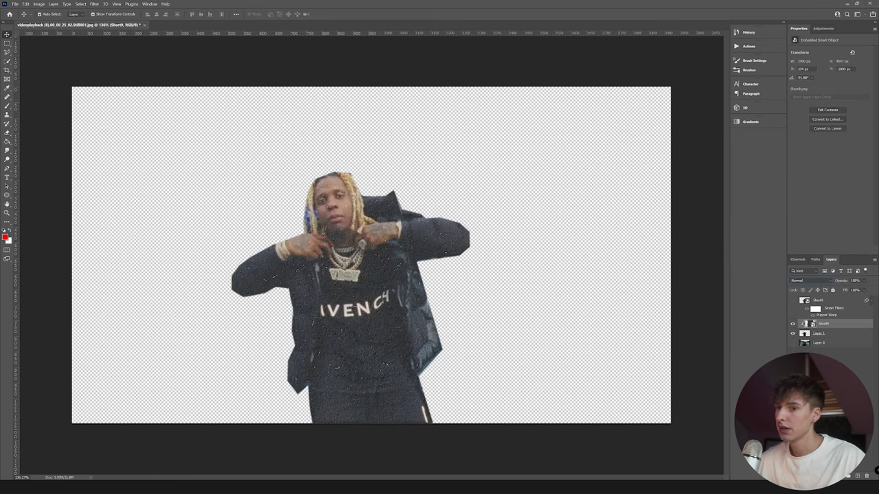
# Step: Show the warped Short9 paper rip and move it beneath the Layer 1 cutout
pyautogui.click(811, 302)
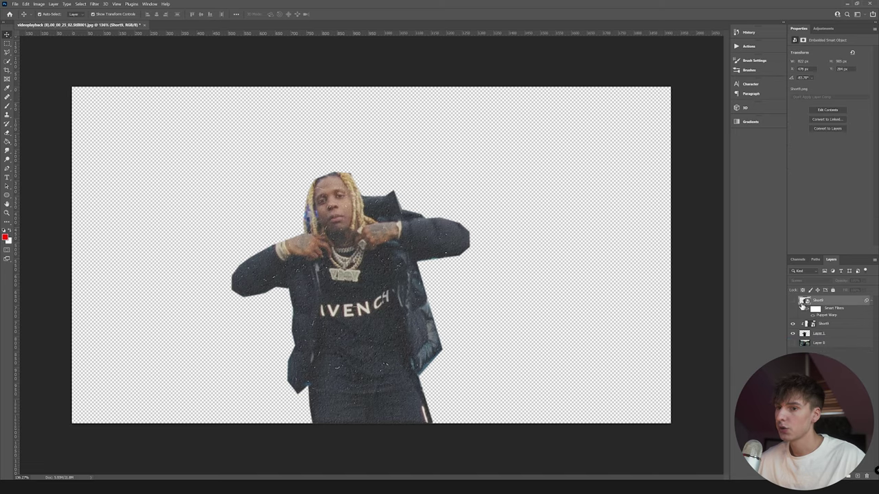
pyautogui.click(793, 302)
pyautogui.moveTo(822, 302); pyautogui.dragTo(823, 341)
pyautogui.scroll(2, 334, 271)
pyautogui.click(549, 373)
# Step: Compare the man's cutout with and without the clipped paper texture
pyautogui.click(793, 301)
pyautogui.click(793, 301)
pyautogui.click(792, 302)
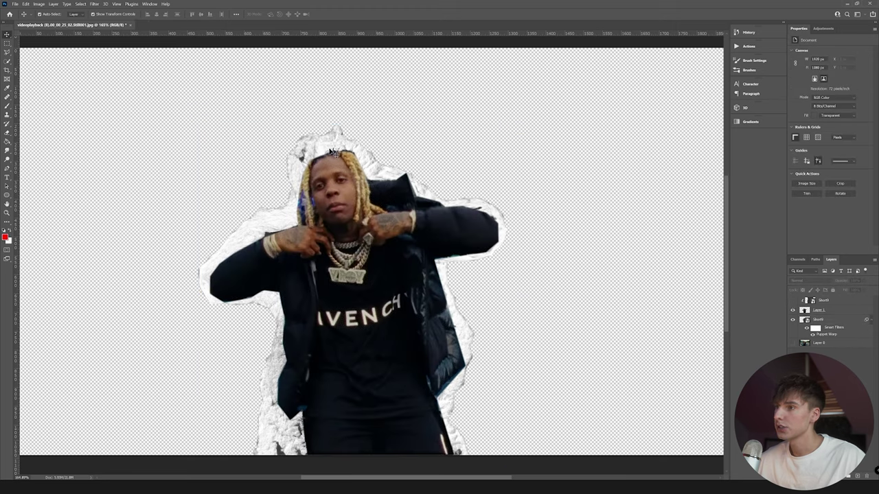
pyautogui.click(793, 301)
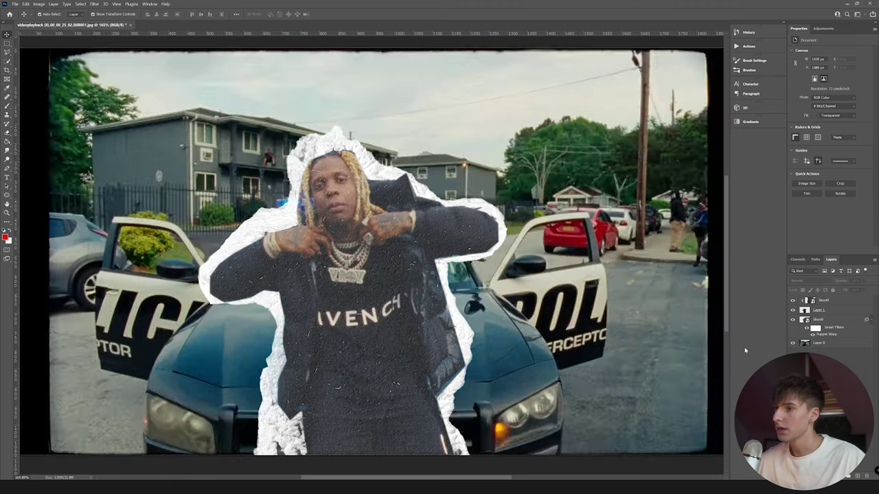
pyautogui.scroll(-3, 412, 394)
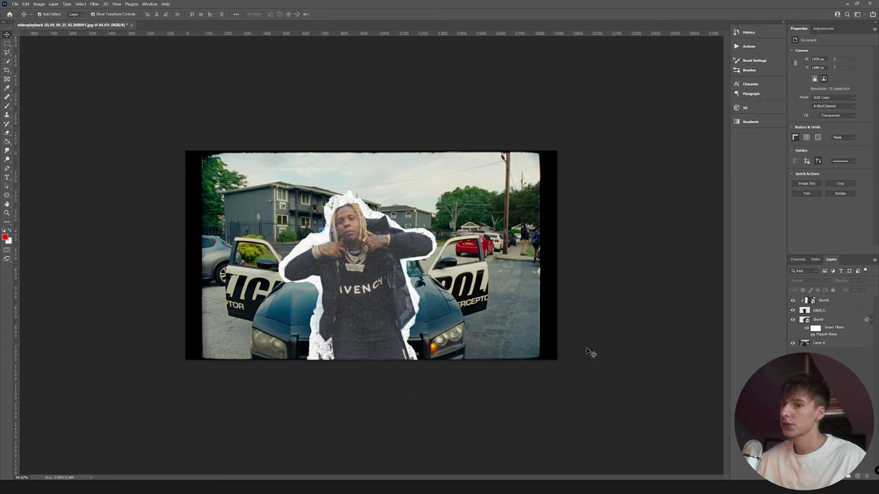
pyautogui.scroll(3, 597, 330)
# Step: Rasterize the clipped Short9 texture and Layer 1 together and merge them into one layer
pyautogui.click(838, 320)
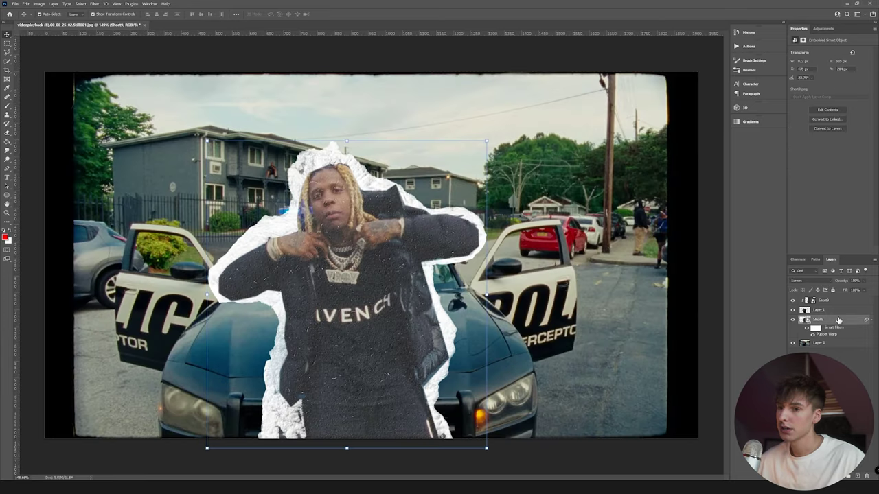
pyautogui.click(835, 313)
pyautogui.keyDown('shift'); pyautogui.click(836, 302); pyautogui.keyUp('shift')
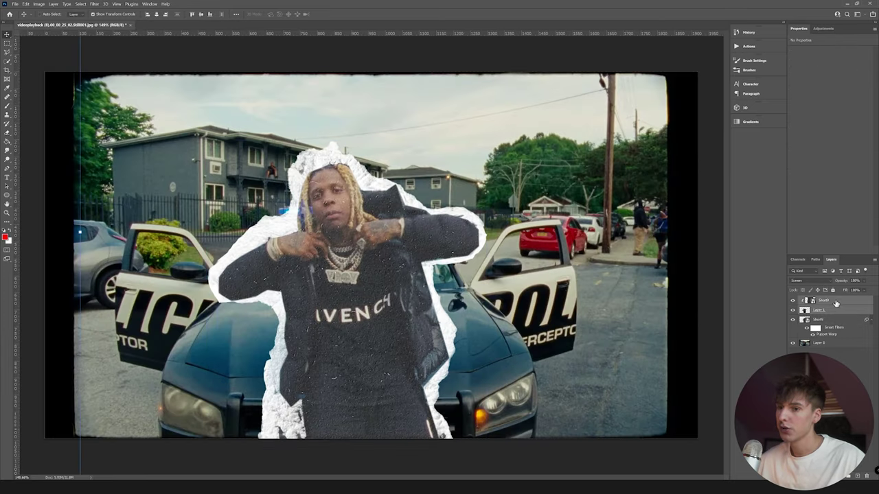
pyautogui.rightClick(835, 315)
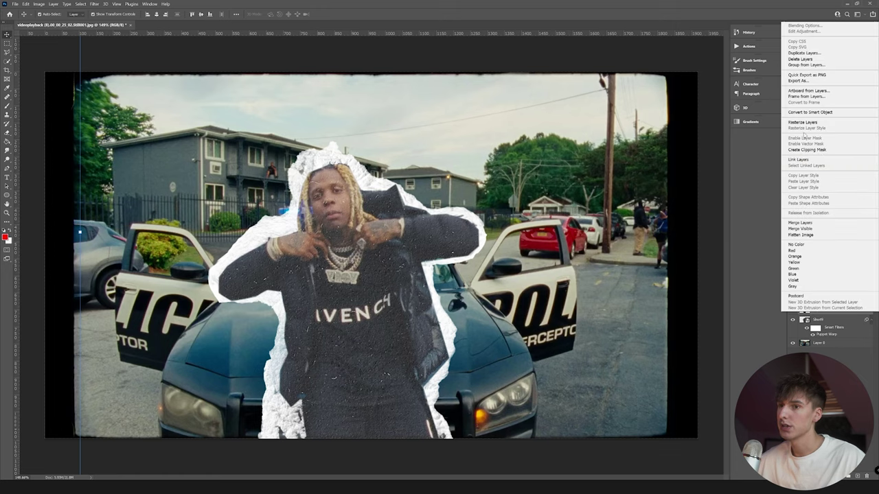
pyautogui.click(805, 123)
pyautogui.rightClick(832, 303)
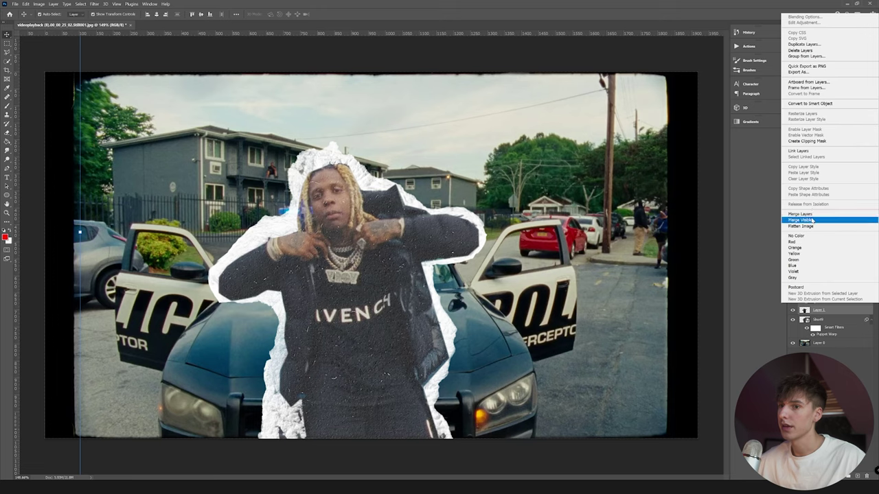
pyautogui.click(802, 213)
# Step: Check the merged cutout layer by toggling its visibility
pyautogui.click(866, 366)
pyautogui.click(793, 301)
pyautogui.click(794, 301)
pyautogui.click(794, 300)
pyautogui.click(793, 301)
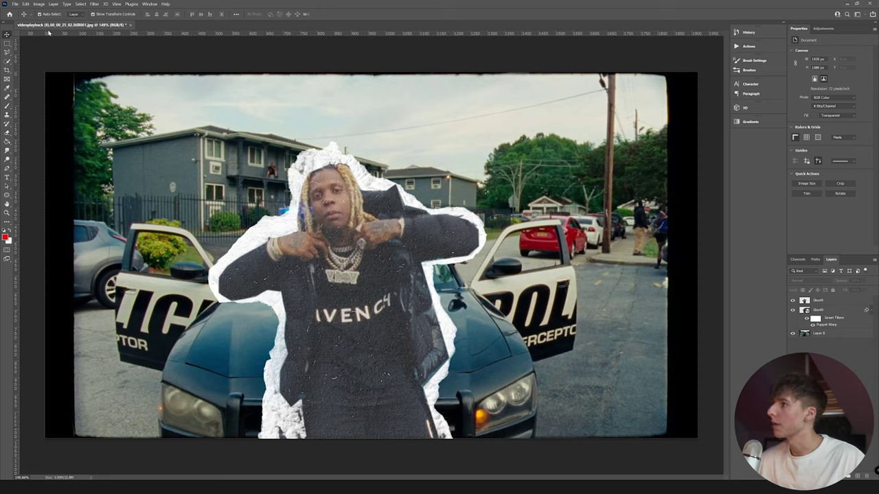
# Step: Choose the Kyle's Eraser - Natural Edge brush from the megapack Erasers set for the Eraser tool
pyautogui.click(8, 134)
pyautogui.click(51, 16)
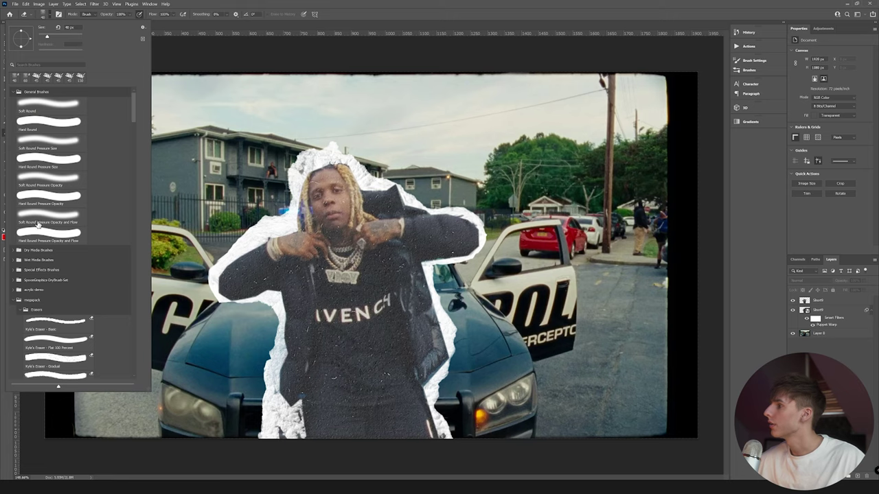
pyautogui.click(11, 92)
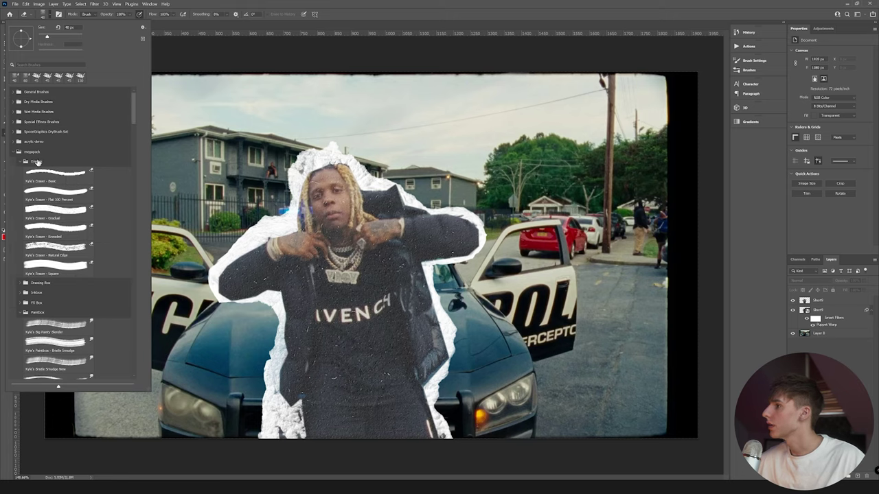
pyautogui.click(63, 251)
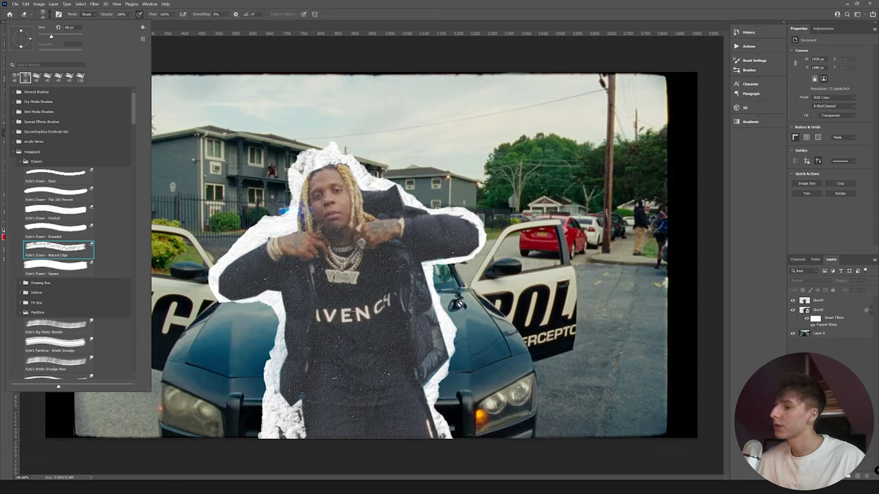
# Step: Roughen the outer edges of the man's cutout on the topmost Short9 layer with the natural-edge eraser
pyautogui.click(367, 171)
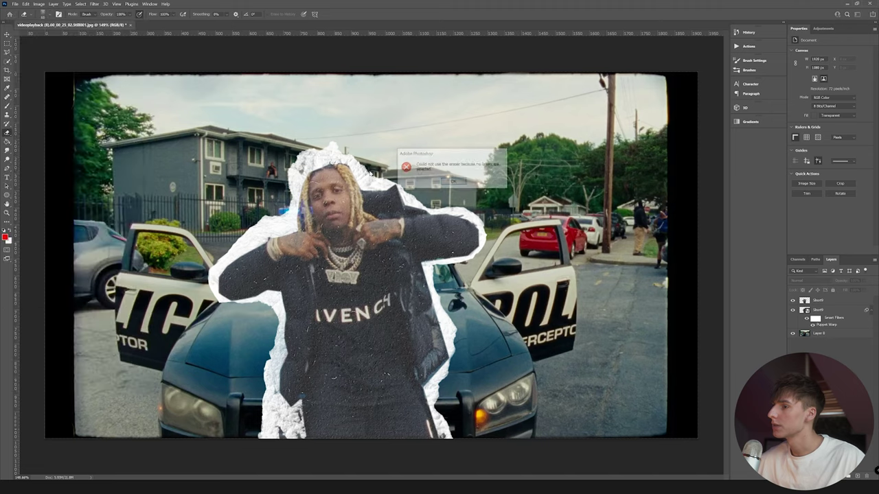
pyautogui.click(453, 184)
pyautogui.click(822, 311)
pyautogui.click(821, 301)
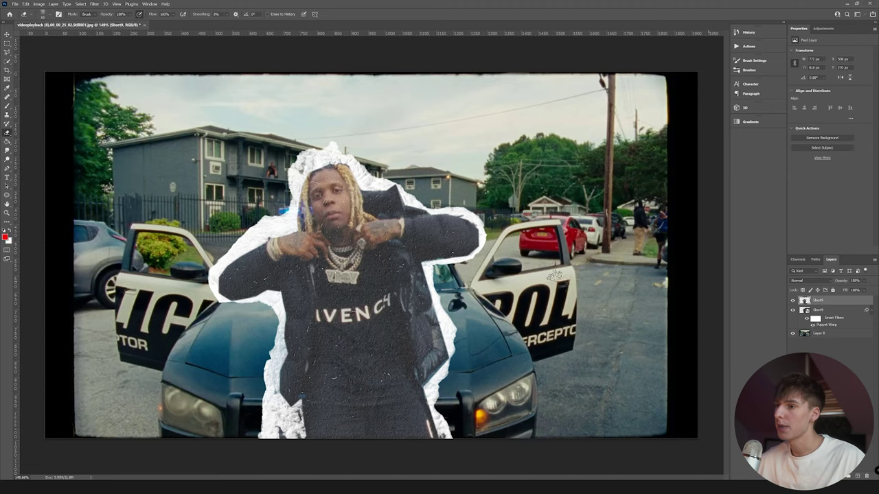
pyautogui.scroll(2, 474, 206)
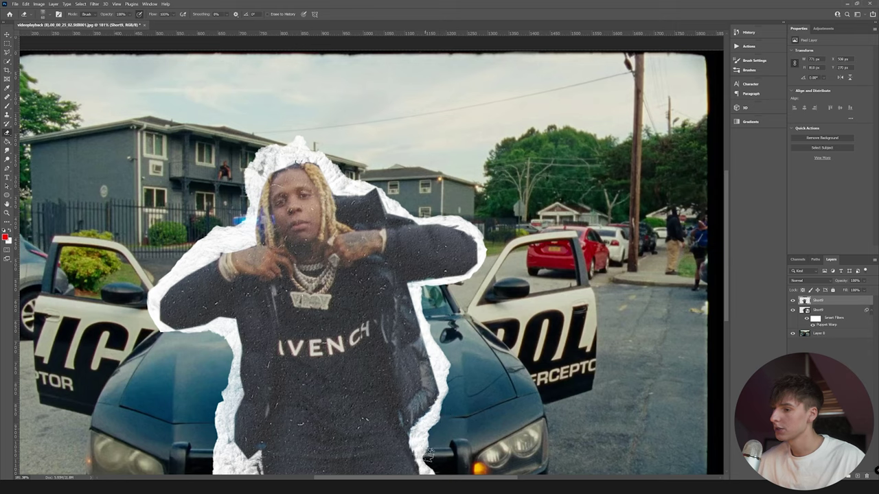
pyautogui.moveTo(443, 370)
pyautogui.mouseDown()
pyautogui.moveTo(434, 291)
pyautogui.moveTo(445, 290)
pyautogui.moveTo(485, 232)
pyautogui.mouseUp()
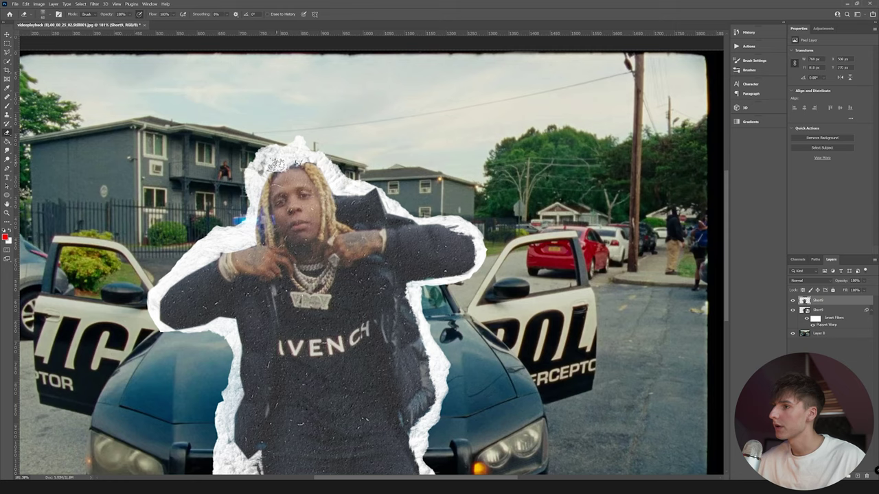
pyautogui.moveTo(252, 177)
pyautogui.mouseDown()
pyautogui.moveTo(206, 244)
pyautogui.moveTo(232, 401)
pyautogui.mouseUp()
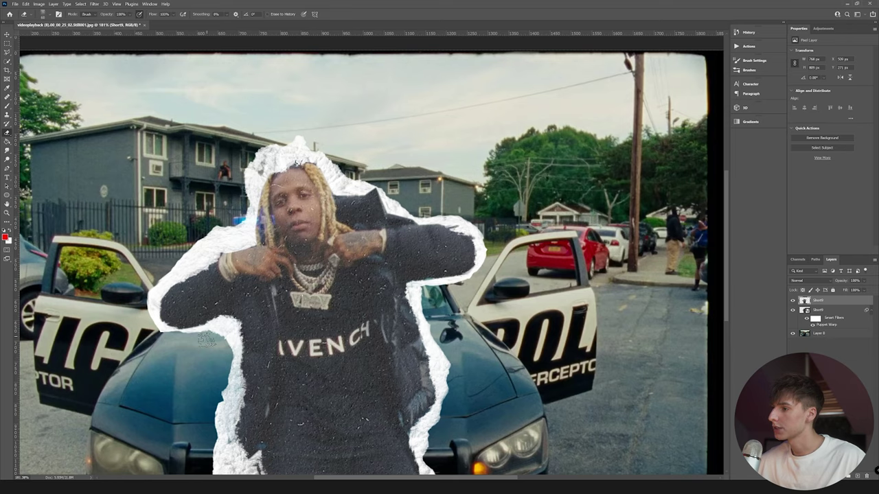
# Step: Duplicate the merged cutout and paper rip layers and hide the two original Short9 layers
pyautogui.scroll(-4, 207, 339)
pyautogui.scroll(5, 405, 343)
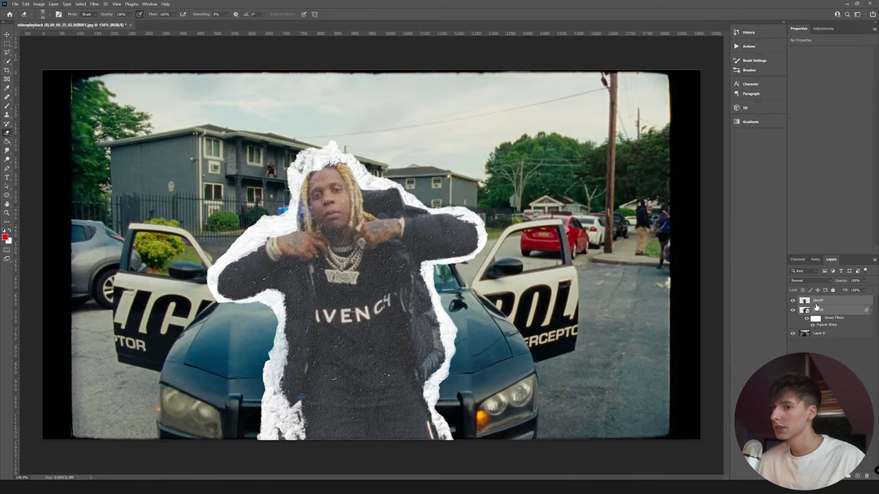
pyautogui.hotkey('ctrl', 'j')
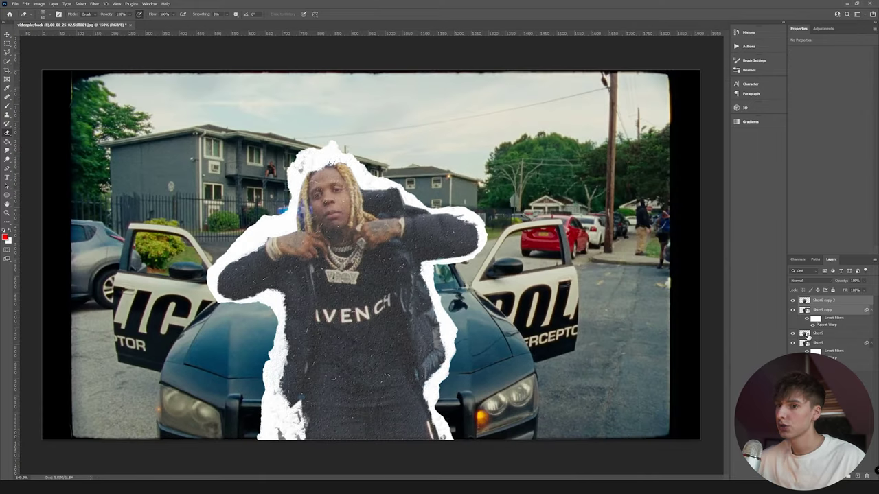
pyautogui.click(793, 344)
# Step: Create a layer group named backup, place the two original Short9 layers inside it and collapse it
pyautogui.click(857, 476)
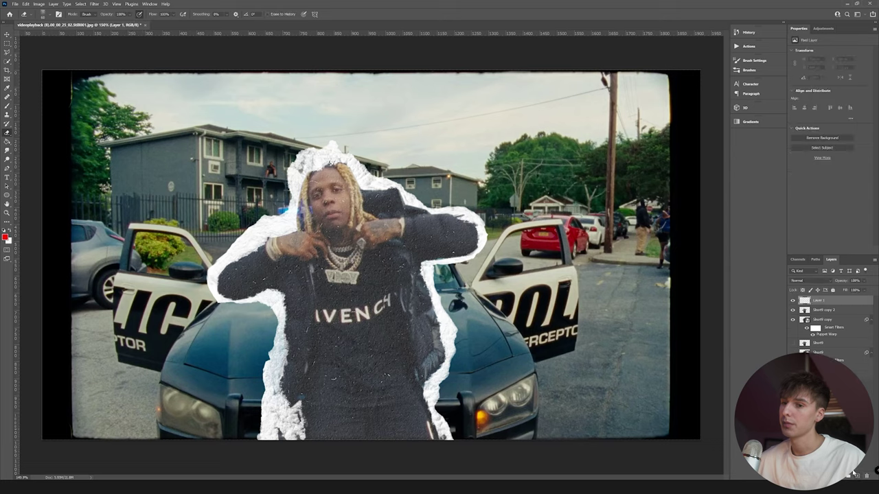
pyautogui.hotkey('ctrl', 'g')
pyautogui.doubleClick(822, 301)
pyautogui.write('back')
pyautogui.click(826, 383)
pyautogui.click(826, 351)
pyautogui.keyDown('shift'); pyautogui.click(825, 342); pyautogui.keyUp('shift')
pyautogui.moveTo(824, 342); pyautogui.dragTo(802, 337)
pyautogui.click(803, 301)
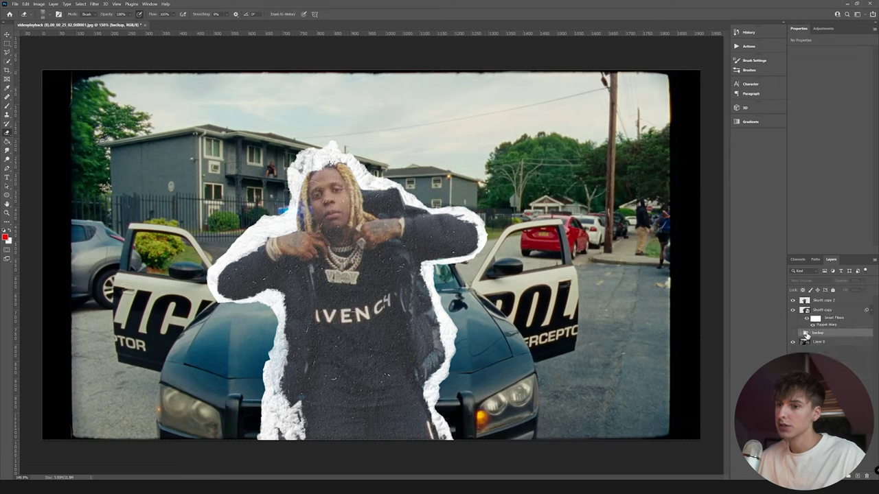
# Step: Merge Short9 copy 2 and Short9 copy into one layer and hide the background frame layer
pyautogui.click(834, 310)
pyautogui.keyDown('shift'); pyautogui.click(829, 303); pyautogui.keyUp('shift')
pyautogui.rightClick(829, 303)
pyautogui.click(813, 210)
pyautogui.click(793, 319)
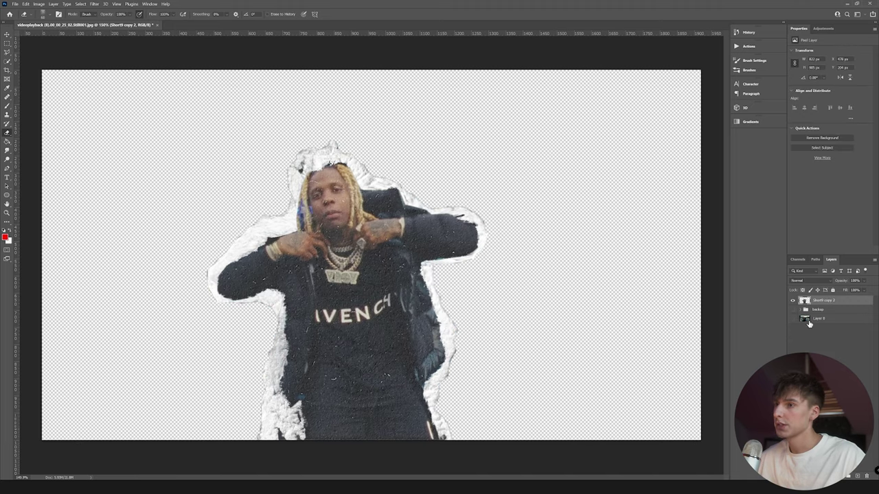
pyautogui.click(15, 5)
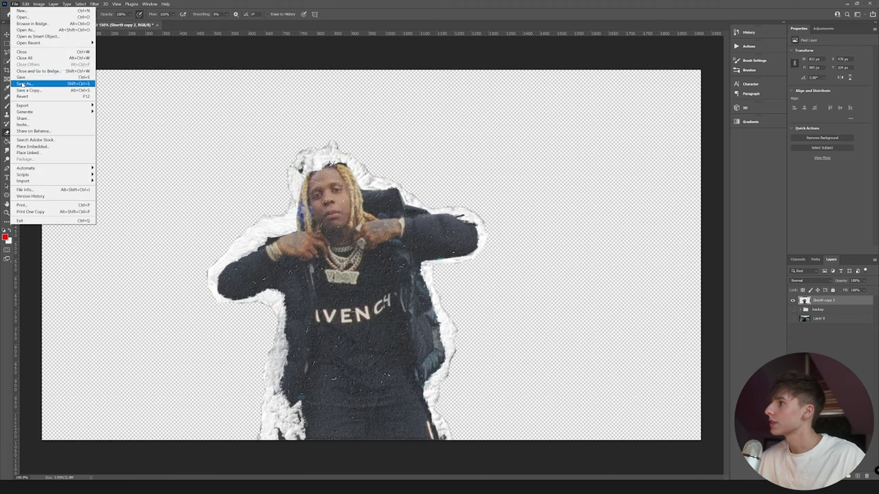
pyautogui.click(42, 81)
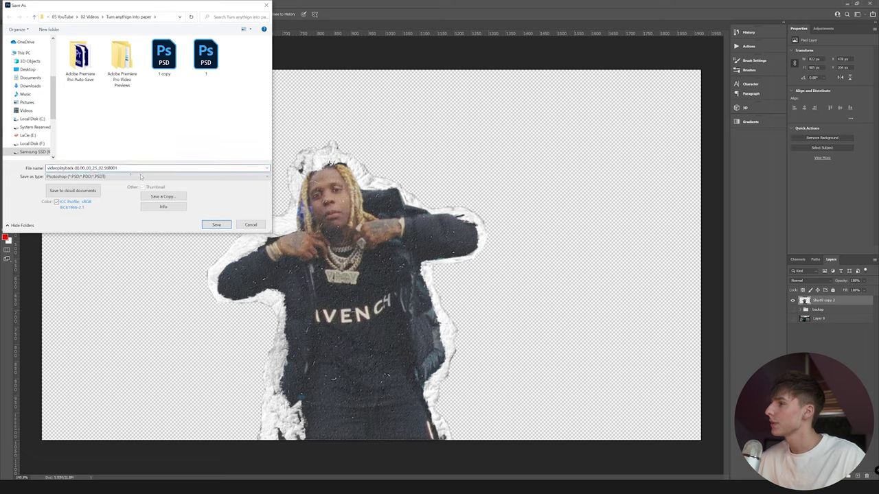
pyautogui.click(101, 177)
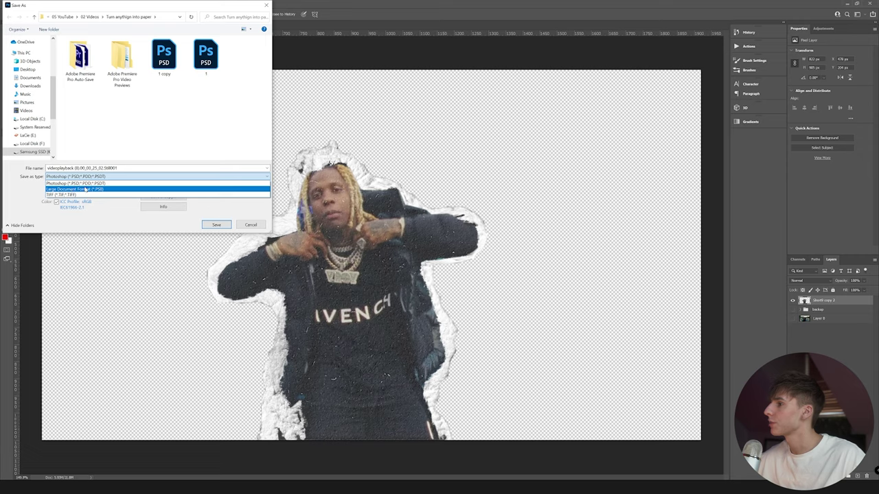
pyautogui.click(267, 6)
pyautogui.click(267, 7)
# Step: Export the isolated paper cutout with Quick Export as PNG
pyautogui.click(14, 3)
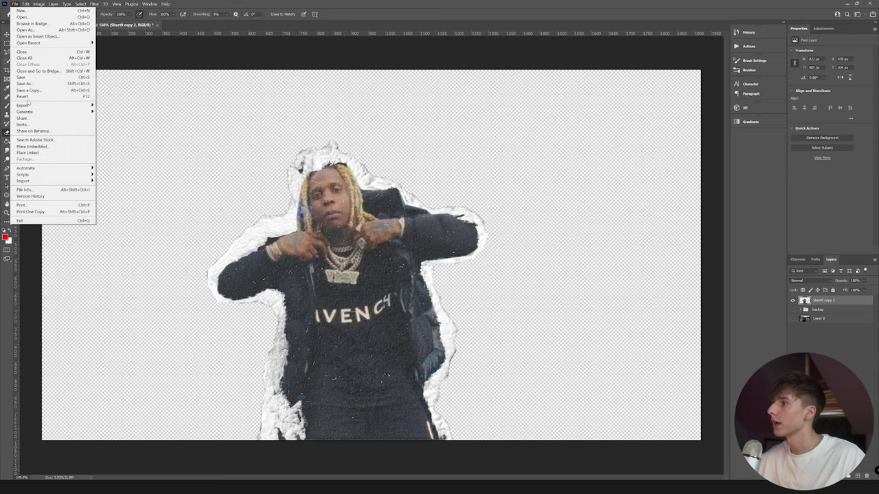
pyautogui.moveTo(28, 107)
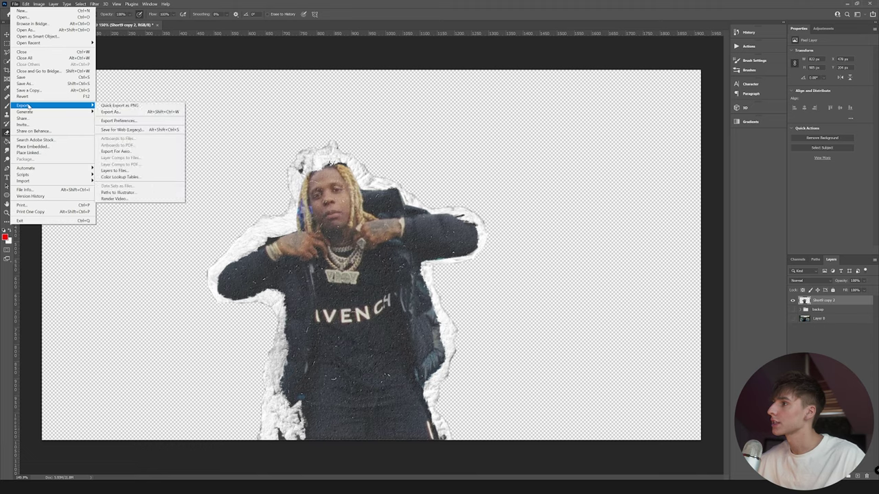
pyautogui.click(129, 107)
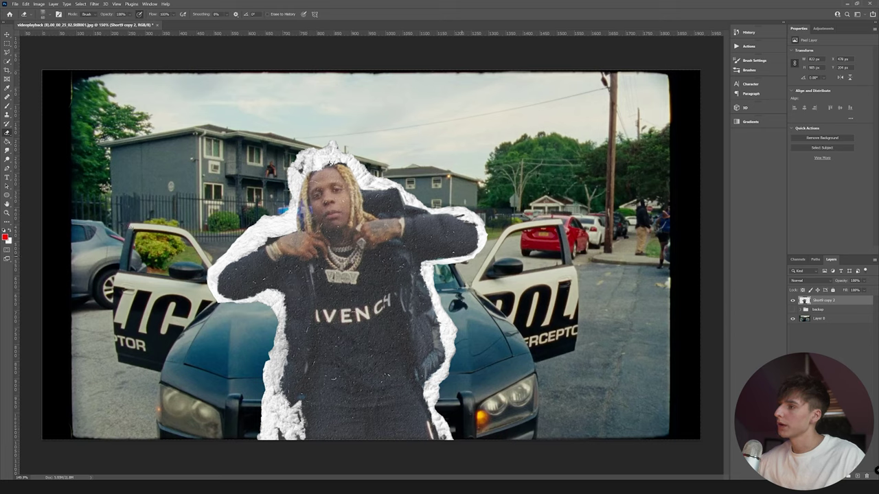
# Step: Delete the man's head and shoulders from the cutout with a polygonal lasso selection and hide the background frame
pyautogui.click(8, 54)
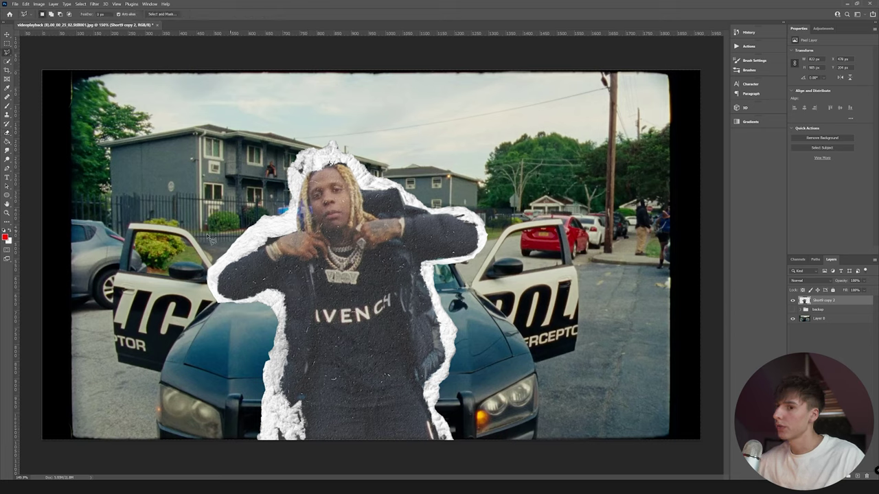
pyautogui.moveTo(173, 249)
pyautogui.mouseDown()
pyautogui.moveTo(433, 269)
pyautogui.moveTo(504, 287)
pyautogui.mouseUp()
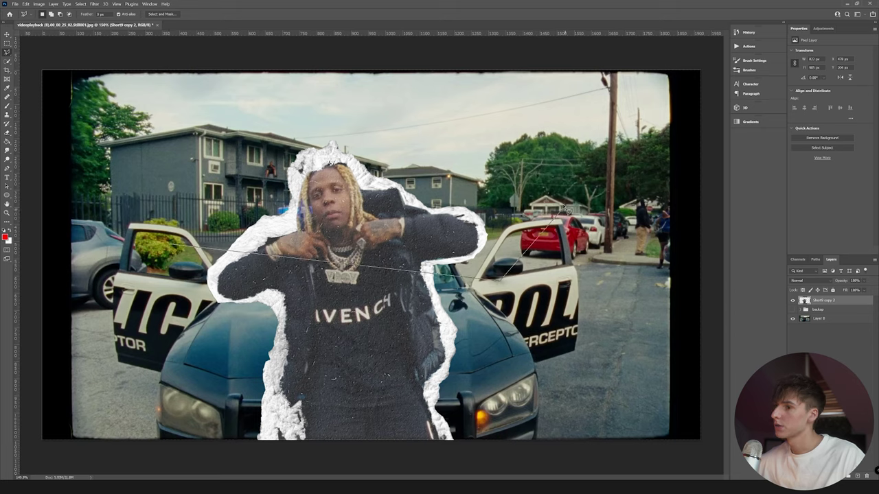
pyautogui.moveTo(324, 118); pyautogui.dragTo(153, 205)
pyautogui.moveTo(171, 248); pyautogui.dragTo(174, 250)
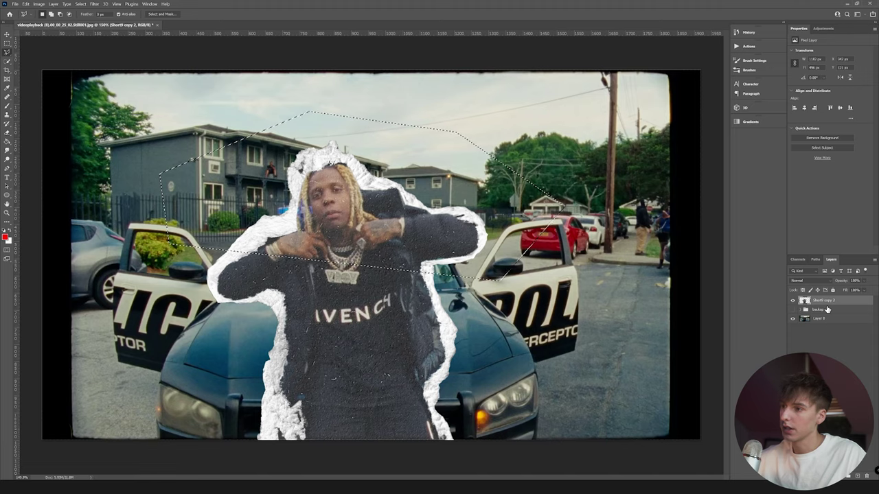
pyautogui.press('Delete')
pyautogui.hotkey('ctrl', 'd')
pyautogui.click(793, 320)
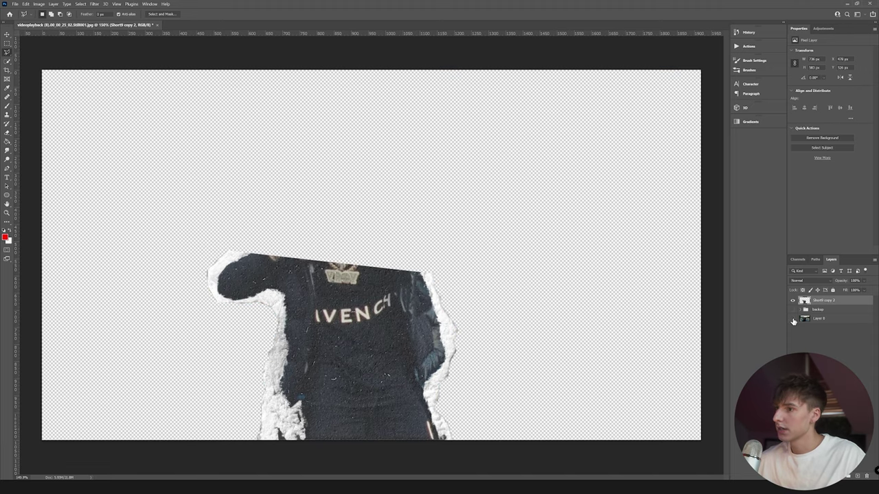
# Step: Place the Short9 paper rip image over the cutout, then shrink and rotate it to follow the slanted cut
pyautogui.scroll(4, 397, 290)
pyautogui.moveTo(94, 486)
pyautogui.click(135, 457)
pyautogui.moveTo(481, 318); pyautogui.dragTo(111, 233)
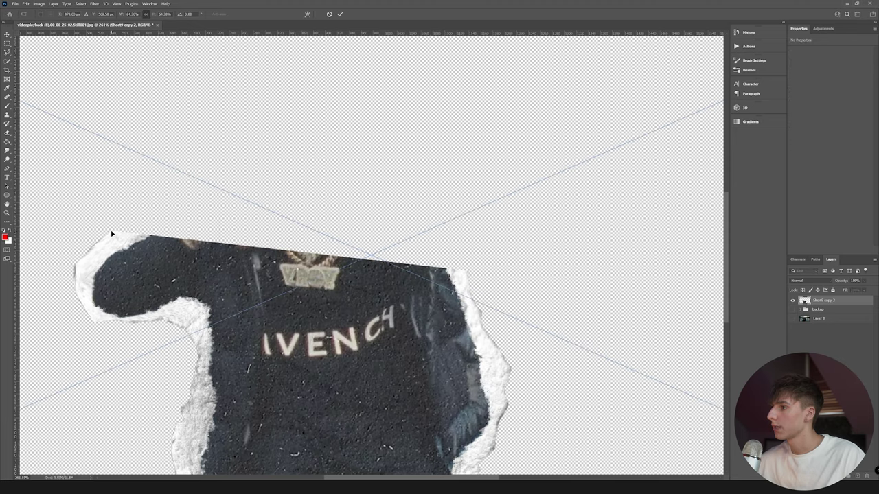
pyautogui.scroll(-8, 112, 234)
pyautogui.moveTo(562, 261); pyautogui.dragTo(427, 257)
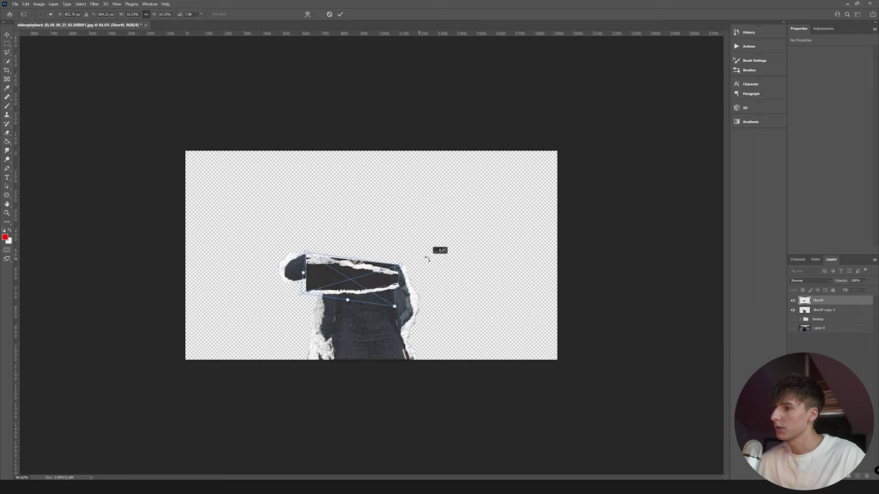
pyautogui.moveTo(400, 288)
pyautogui.mouseDown()
pyautogui.moveTo(421, 286)
pyautogui.moveTo(393, 277)
pyautogui.mouseUp()
# Step: Move the Short9 rip beneath Short9 copy 2, rotate it to about -165° and scale it along the slanted cut
pyautogui.moveTo(814, 302); pyautogui.dragTo(814, 314)
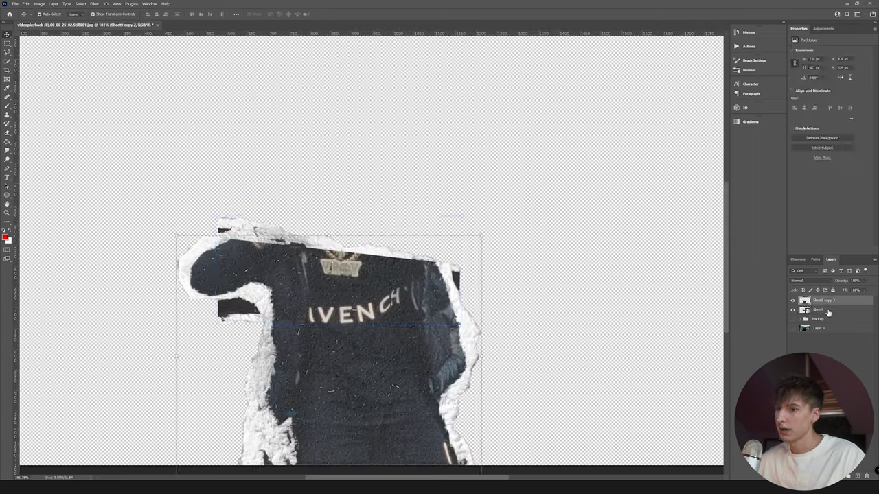
pyautogui.click(828, 311)
pyautogui.moveTo(270, 241); pyautogui.dragTo(256, 155)
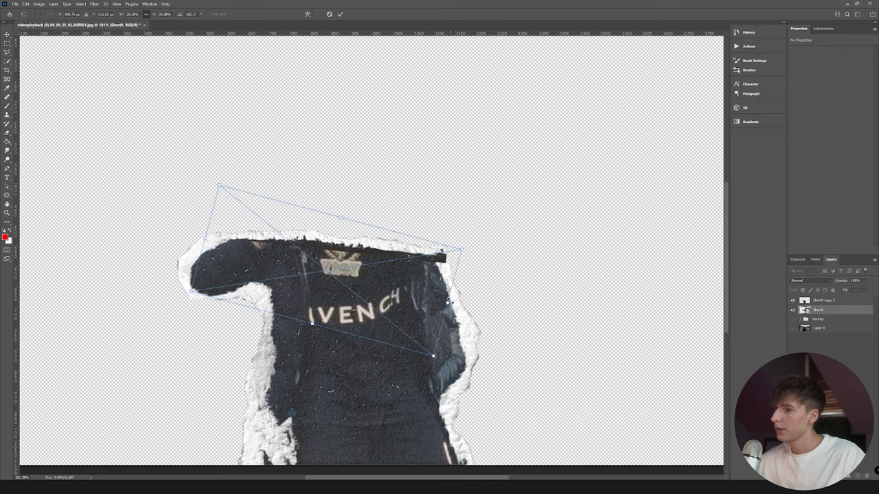
pyautogui.moveTo(449, 301)
pyautogui.mouseDown()
pyautogui.moveTo(490, 304)
pyautogui.moveTo(464, 302)
pyautogui.mouseUp()
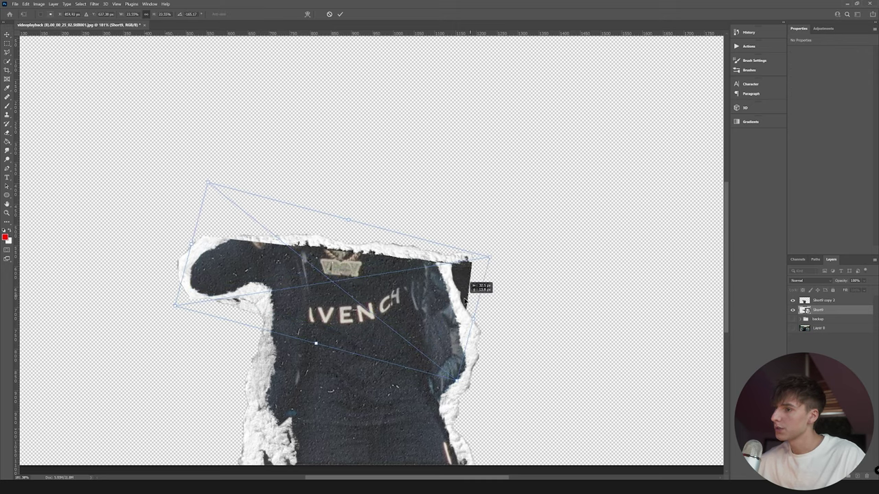
pyautogui.moveTo(508, 255); pyautogui.dragTo(508, 260)
pyautogui.moveTo(438, 275)
pyautogui.mouseDown()
pyautogui.moveTo(429, 278)
pyautogui.moveTo(434, 272)
pyautogui.mouseUp()
pyautogui.press('Return')
# Step: Rasterize the Short9 rip and delete its excess below the torn edge with a polygonal lasso selection
pyautogui.click(12, 54)
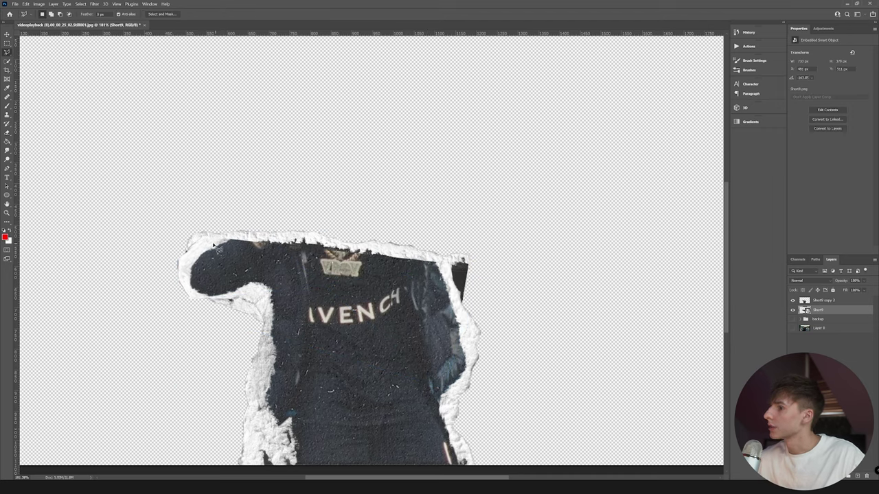
pyautogui.moveTo(177, 261)
pyautogui.mouseDown()
pyautogui.moveTo(169, 326)
pyautogui.moveTo(276, 368)
pyautogui.moveTo(504, 374)
pyautogui.moveTo(538, 326)
pyautogui.mouseUp()
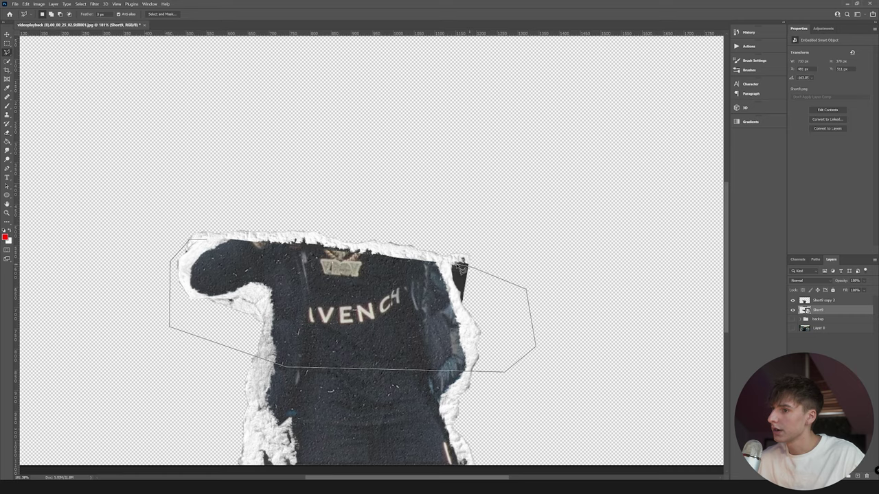
pyautogui.moveTo(455, 271); pyautogui.dragTo(461, 265)
pyautogui.press('Delete')
pyautogui.press('Return')
pyautogui.rightClick(821, 310)
pyautogui.click(824, 137)
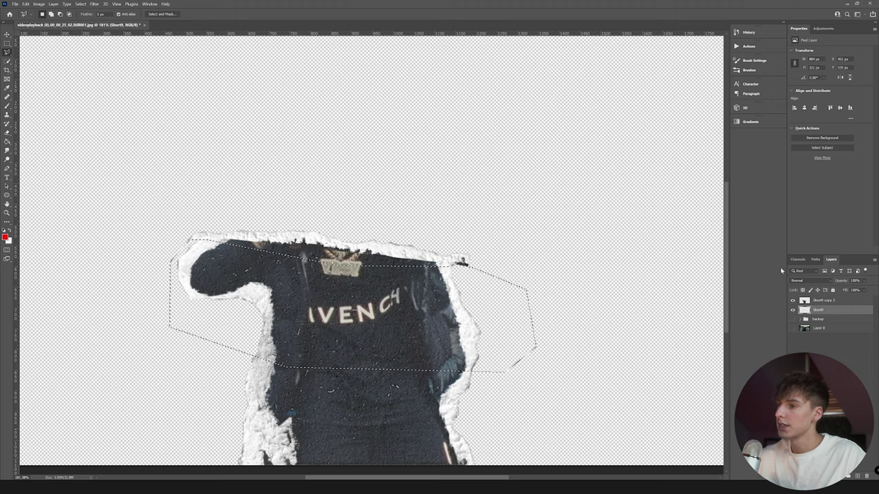
pyautogui.hotkey('ctrl', 'd')
# Step: Erase along the straight slanted cut of Short9 copy 2 with the natural-edge eraser to make it look torn
pyautogui.scroll(3, 492, 357)
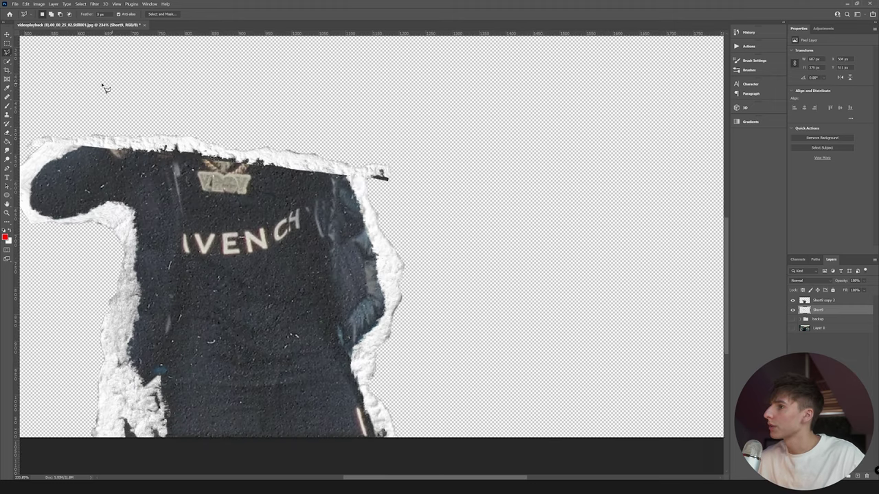
pyautogui.scroll(3, 102, 85)
pyautogui.press('v')
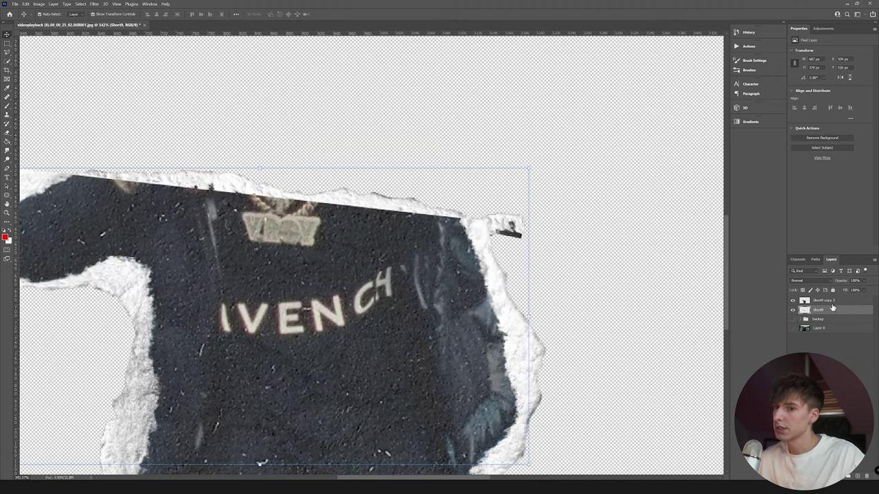
pyautogui.click(827, 301)
pyautogui.scroll(-2, 383, 216)
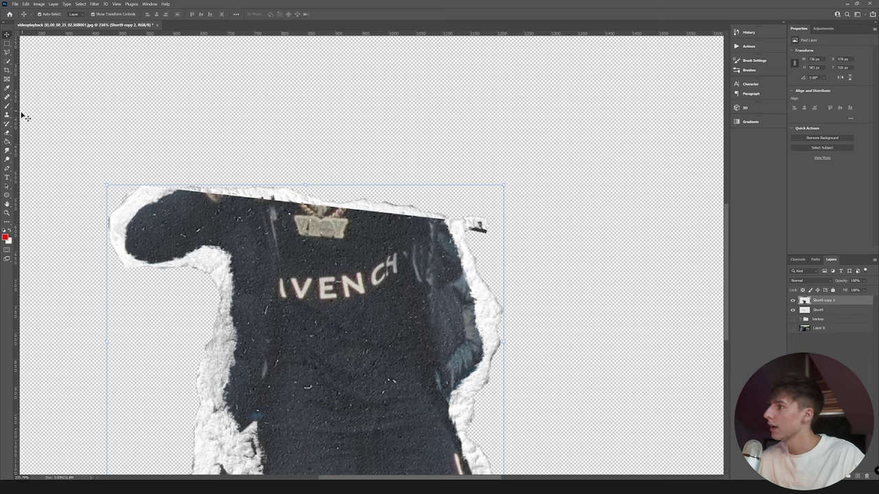
pyautogui.click(7, 132)
pyautogui.moveTo(464, 221); pyautogui.dragTo(165, 180)
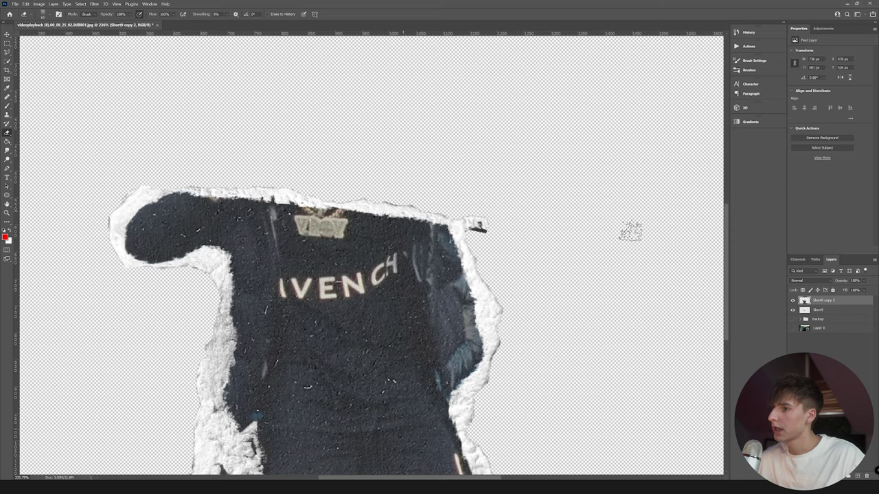
# Step: Erase the stray remnant at the upper-right end of the Short9 rip and show Layer 0 behind the torn cutout
pyautogui.click(818, 310)
pyautogui.moveTo(486, 219)
pyautogui.mouseDown()
pyautogui.moveTo(479, 230)
pyautogui.moveTo(486, 212)
pyautogui.mouseUp()
pyautogui.scroll(-6, 350, 203)
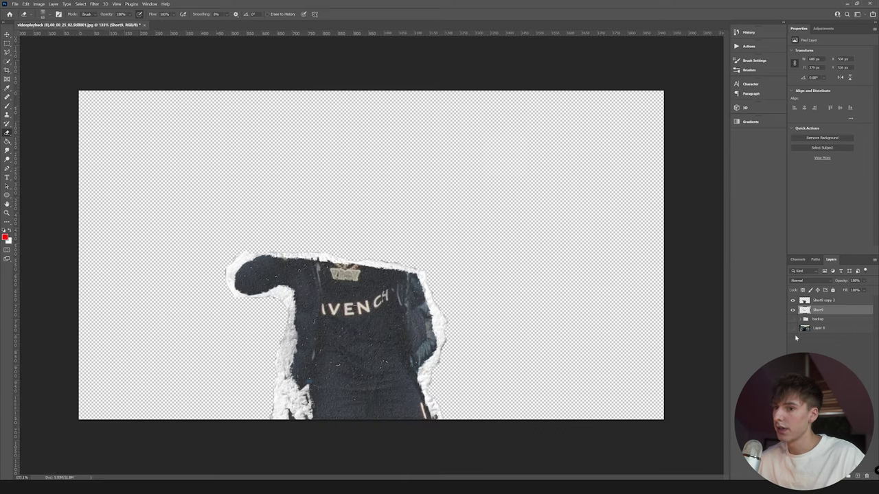
pyautogui.click(793, 329)
pyautogui.scroll(3, 317, 281)
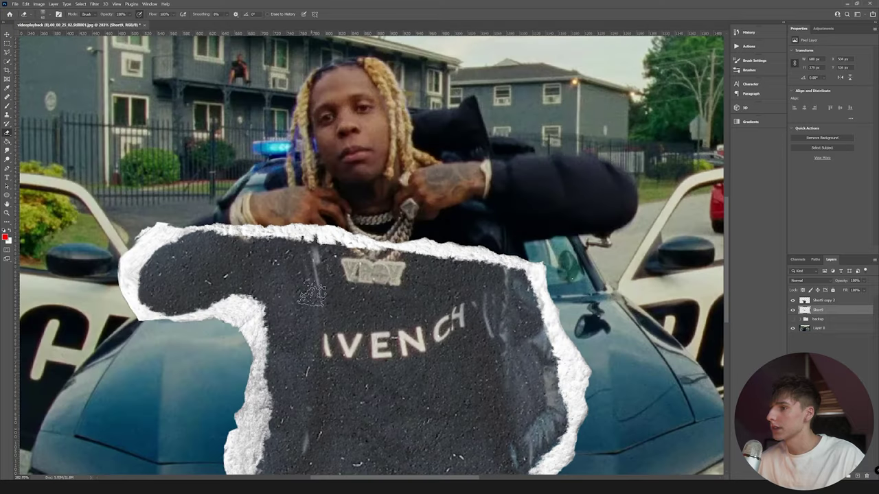
# Step: Touch up the Short9 rip's left end against the photo and hide Layer 0
pyautogui.click(8, 33)
pyautogui.moveTo(261, 225); pyautogui.dragTo(261, 234)
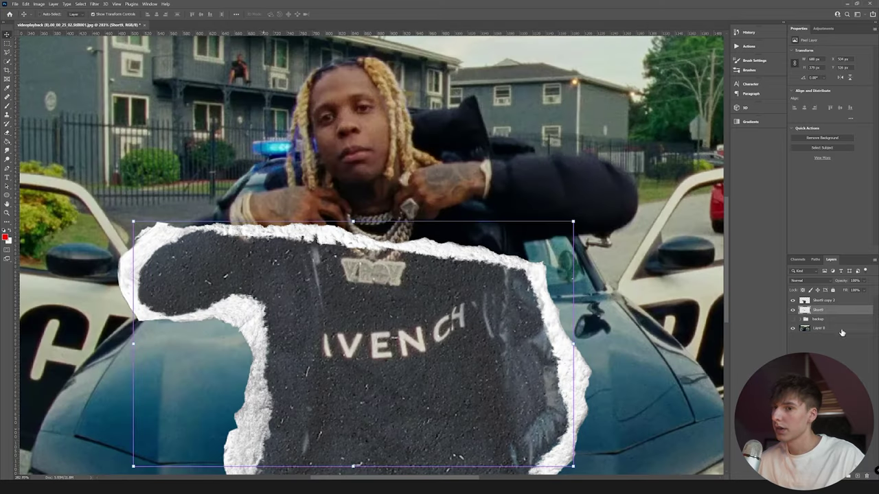
pyautogui.click(833, 303)
pyautogui.click(7, 134)
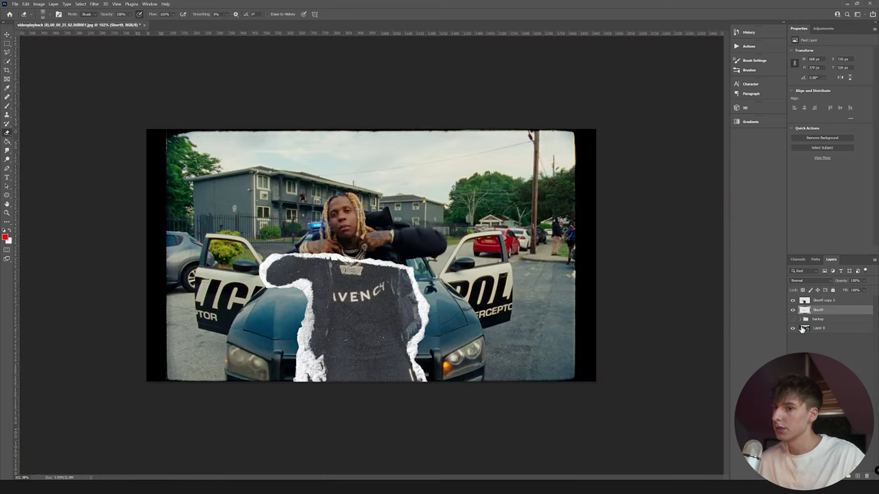
pyautogui.click(793, 329)
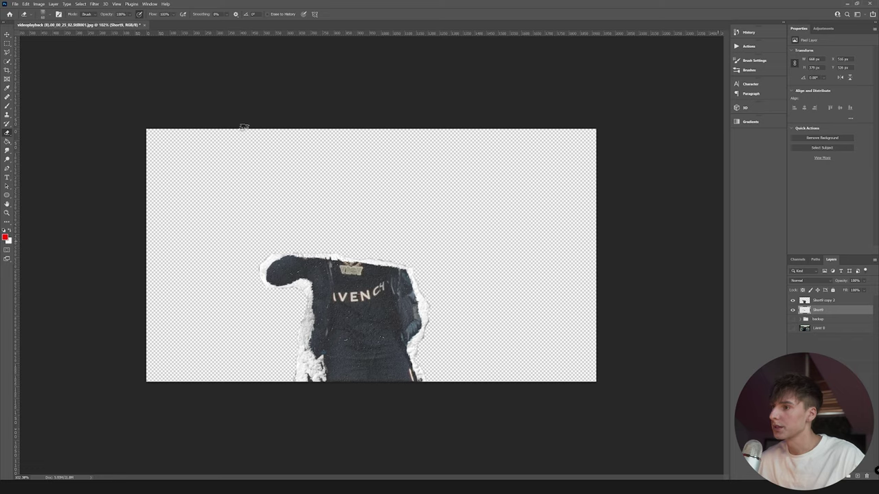
# Step: Select Short9 and Short9 copy 2 and quick-export the first ripped cutout as a PNG
pyautogui.keyDown('shift'); pyautogui.click(832, 301); pyautogui.keyUp('shift')
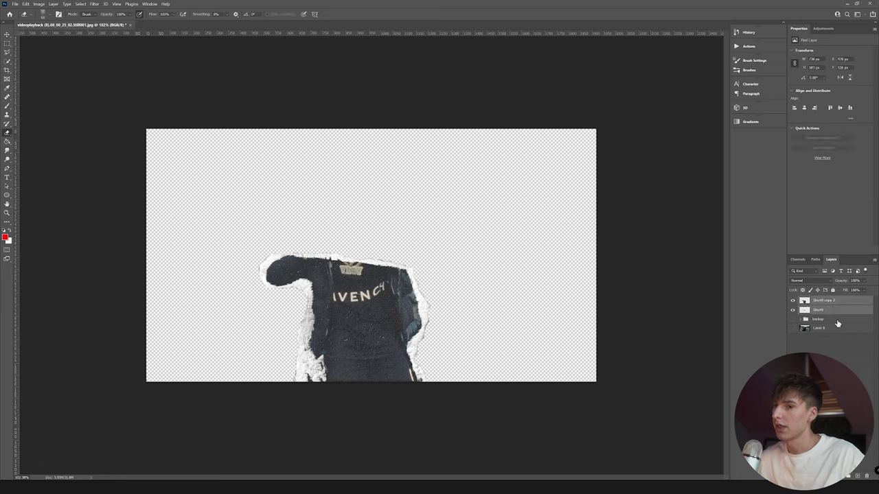
pyautogui.click(14, 3)
pyautogui.moveTo(37, 107)
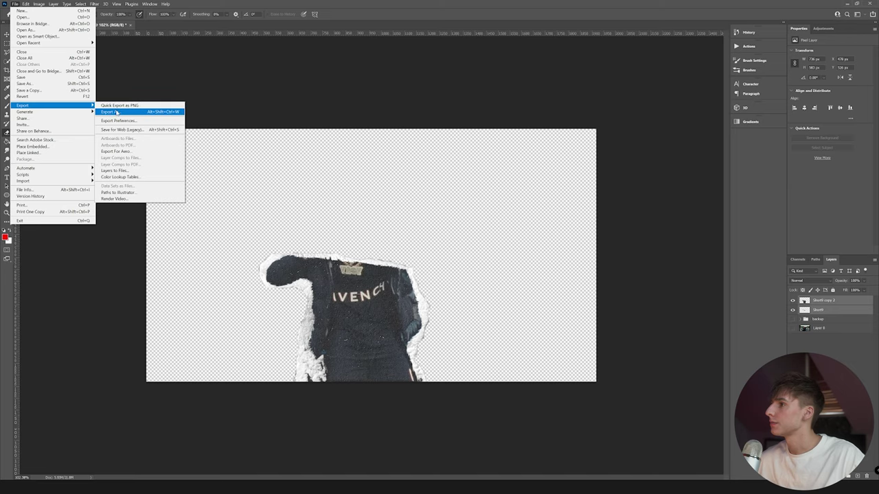
pyautogui.click(117, 106)
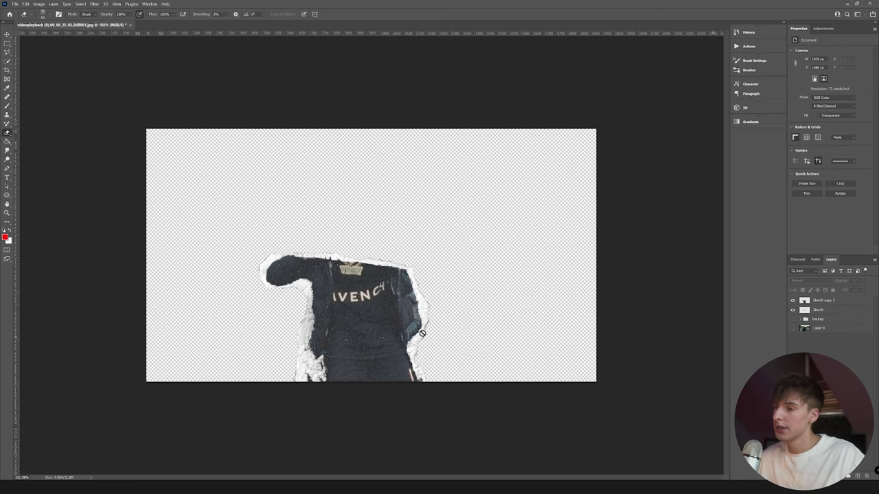
# Step: Move the Short9 rip off the cutout to the upper-right area of the canvas
pyautogui.scroll(6, 346, 278)
pyautogui.click(794, 311)
pyautogui.click(792, 311)
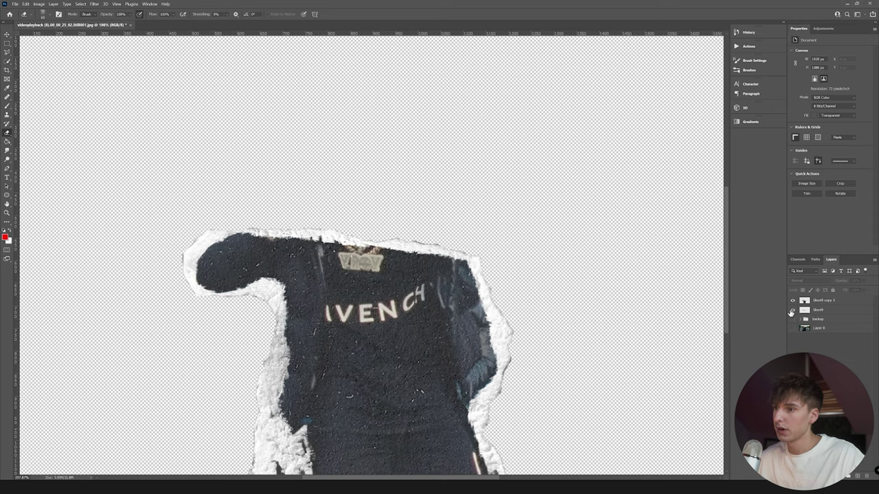
pyautogui.click(6, 34)
pyautogui.moveTo(376, 243); pyautogui.dragTo(596, 97)
pyautogui.click(669, 268)
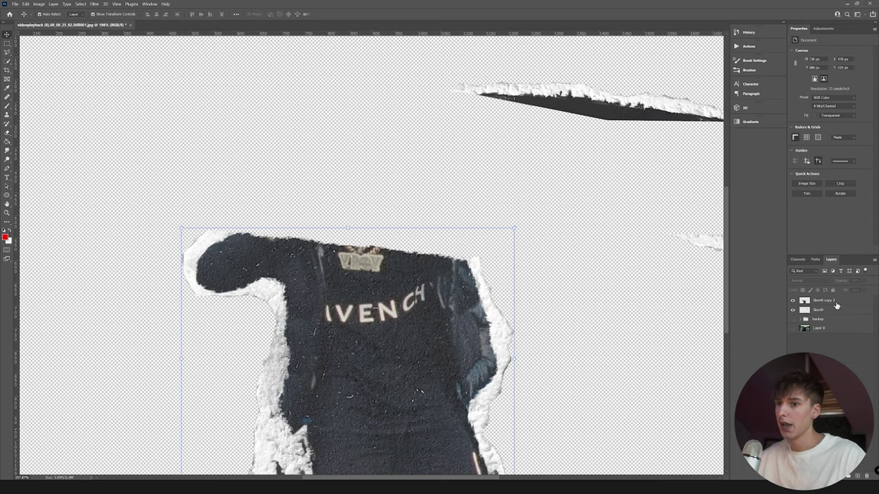
# Step: Outline the upper part of Short9 copy 2 with a slanted polygonal lasso selection, delete it and deselect
pyautogui.click(836, 303)
pyautogui.click(7, 52)
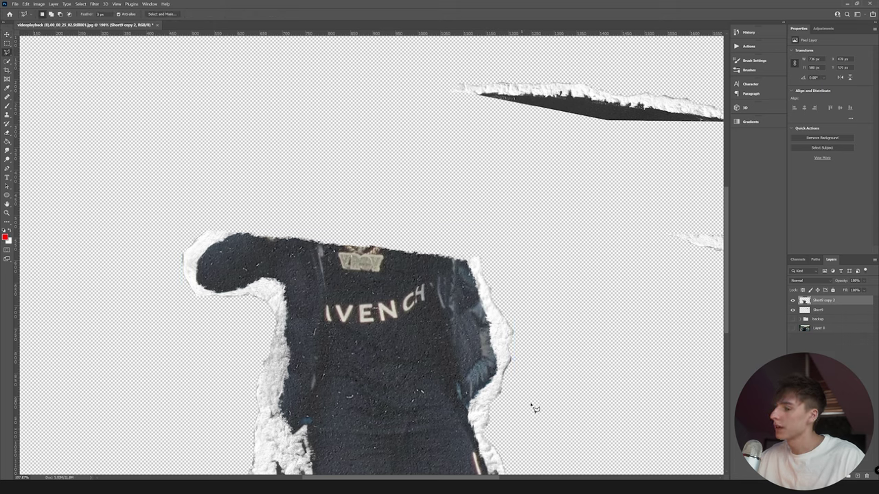
pyautogui.click(163, 337)
pyautogui.click(611, 415)
pyautogui.click(613, 271)
pyautogui.click(431, 165)
pyautogui.click(165, 167)
pyautogui.click(163, 336)
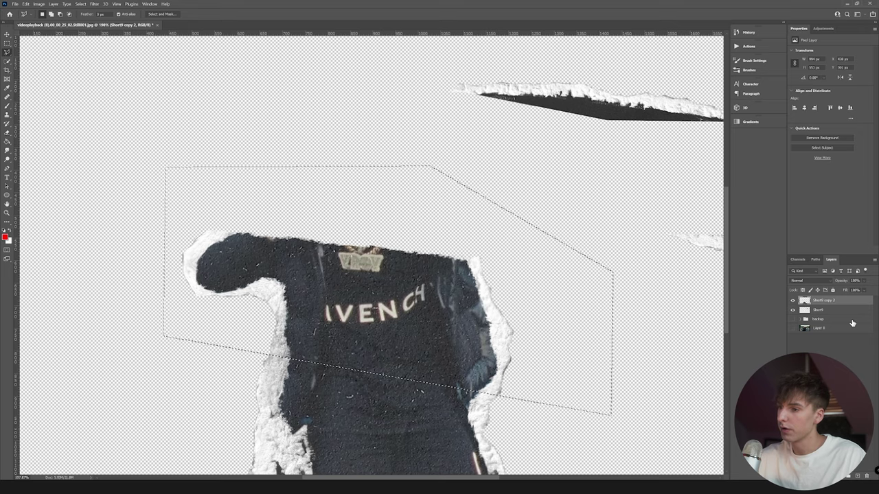
pyautogui.press('Delete')
pyautogui.hotkey('ctrl', 'd')
pyautogui.scroll(-1, 579, 287)
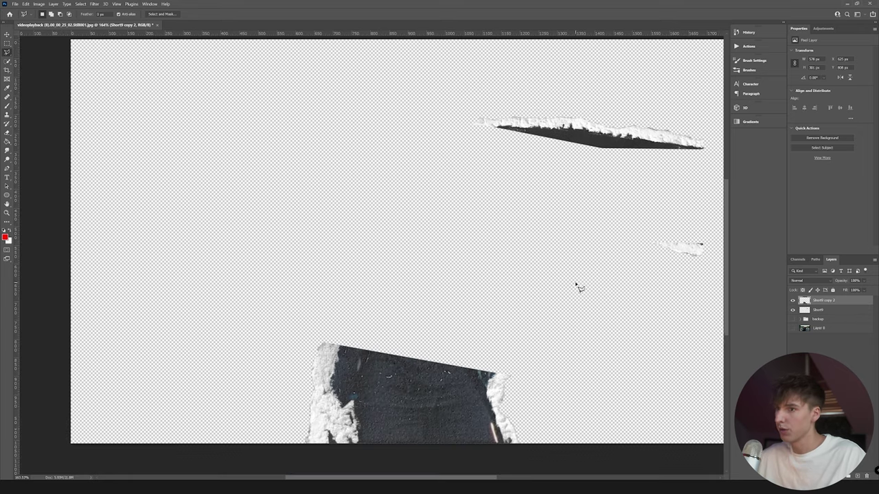
# Step: Move the Short9 rip onto the new slanted cut, then rotate and scale it to follow that edge
pyautogui.press('v')
pyautogui.moveTo(636, 133); pyautogui.dragTo(482, 351)
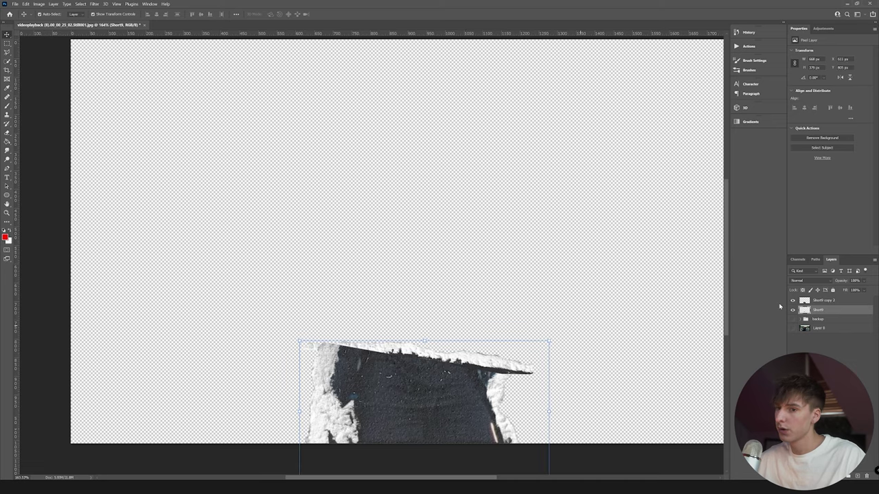
pyautogui.hotkey('ctrl', 't')
pyautogui.moveTo(615, 355); pyautogui.dragTo(548, 351)
pyautogui.moveTo(537, 422); pyautogui.dragTo(522, 412)
pyautogui.moveTo(292, 406); pyautogui.dragTo(296, 407)
pyautogui.moveTo(412, 345); pyautogui.dragTo(414, 337)
pyautogui.moveTo(416, 355); pyautogui.dragTo(423, 352)
pyautogui.press('Return')
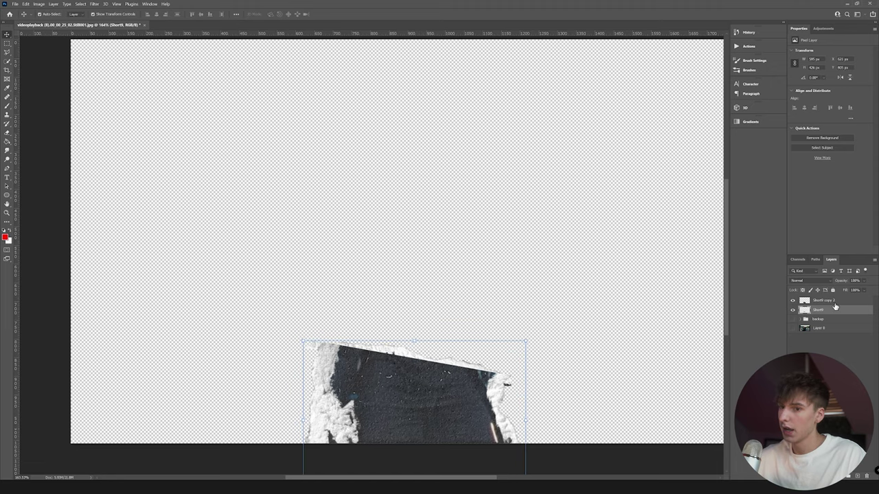
# Step: Erase the straight cut of Short9 copy 2 and the Short9 rip's excess end to make the new edge look torn
pyautogui.click(832, 301)
pyautogui.scroll(1, 318, 288)
pyautogui.click(7, 133)
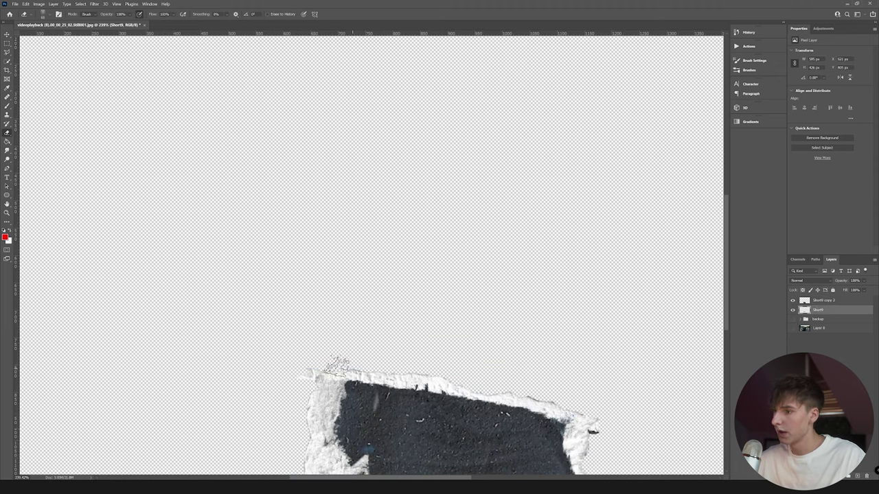
pyautogui.moveTo(302, 366); pyautogui.dragTo(308, 365)
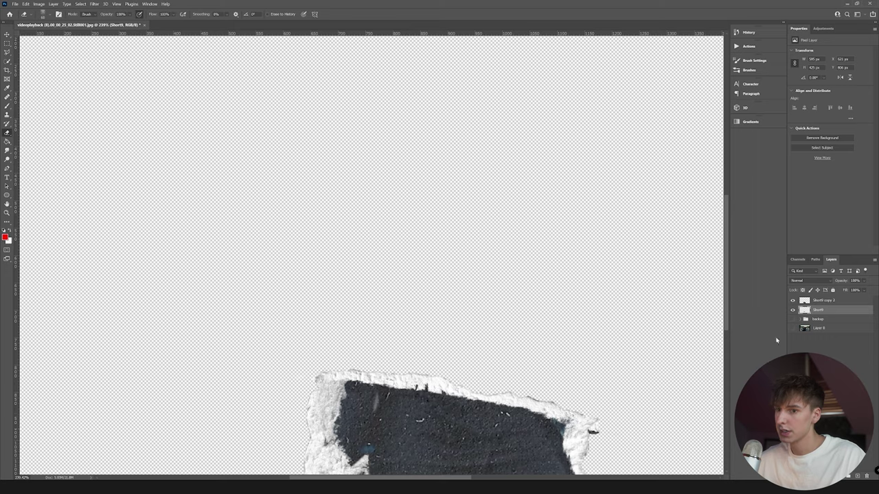
pyautogui.click(794, 329)
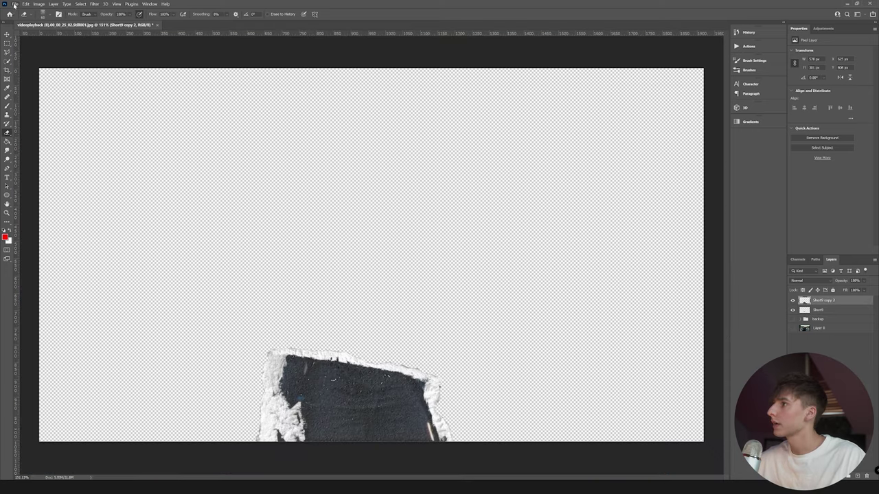
# Step: Quick-export the second, smaller ripped cutout as a PNG
pyautogui.click(13, 4)
pyautogui.moveTo(42, 108)
pyautogui.click(151, 108)
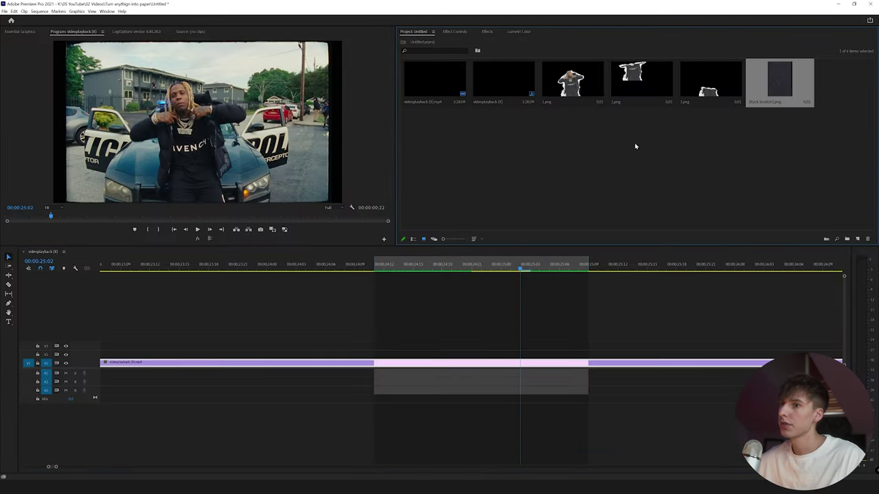
# Step: In Premiere Pro, delete the old still images from the project and import rip1, rip2 and whole from the tutorial folder
pyautogui.moveTo(588, 125); pyautogui.dragTo(752, 80)
pyautogui.press('Delete')
pyautogui.doubleClick(618, 124)
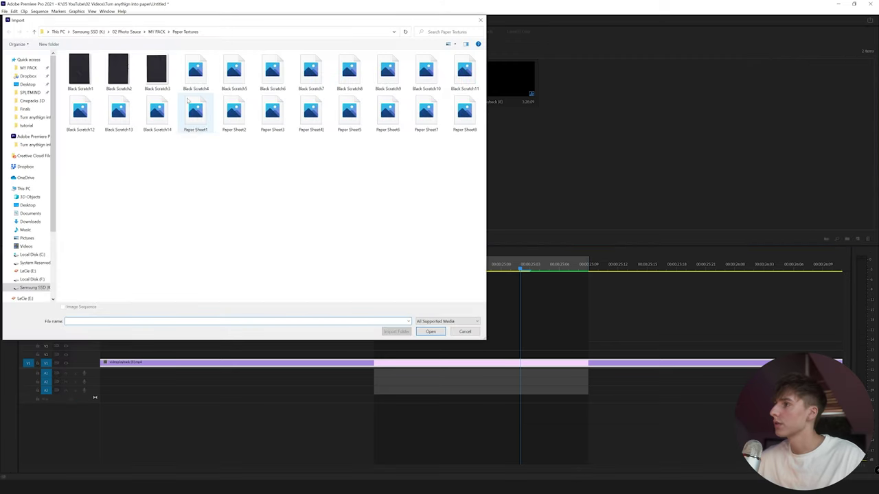
pyautogui.click(88, 32)
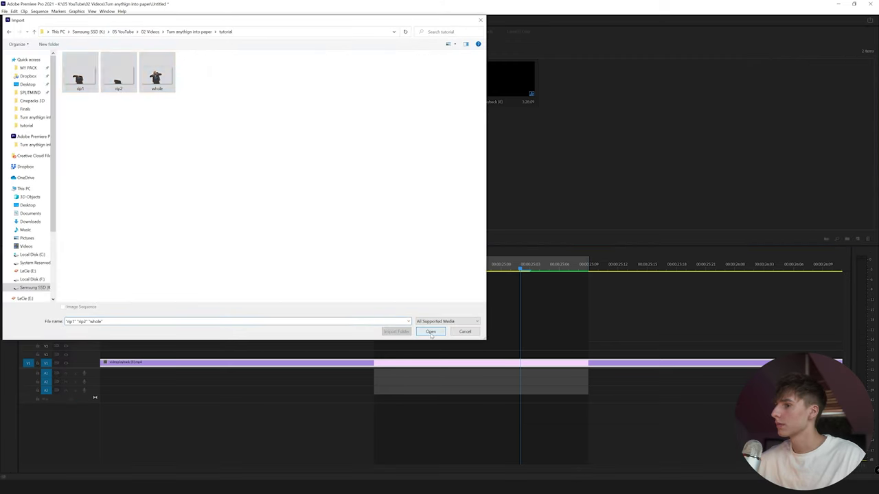
pyautogui.click(431, 332)
pyautogui.click(627, 174)
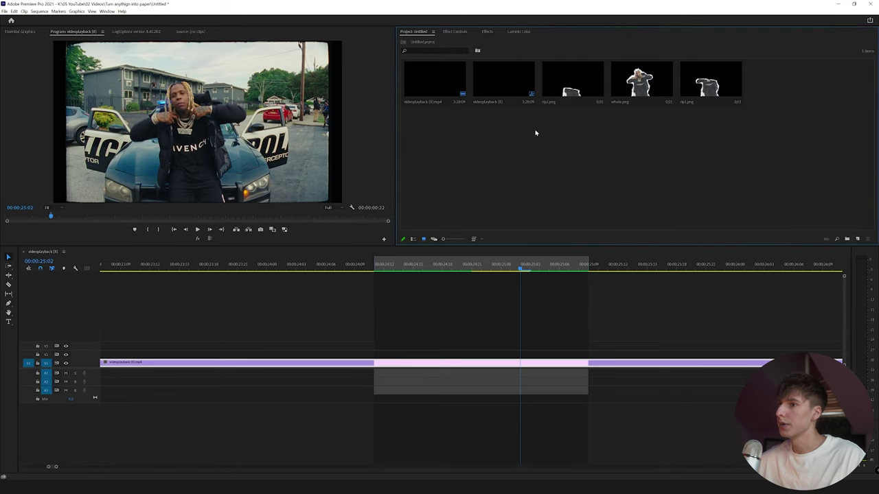
# Step: Place whole.png on V2 over the shot change and extend its start back to 00:00:25:00
pyautogui.moveTo(626, 100); pyautogui.dragTo(520, 355)
pyautogui.moveTo(523, 268); pyautogui.dragTo(524, 270)
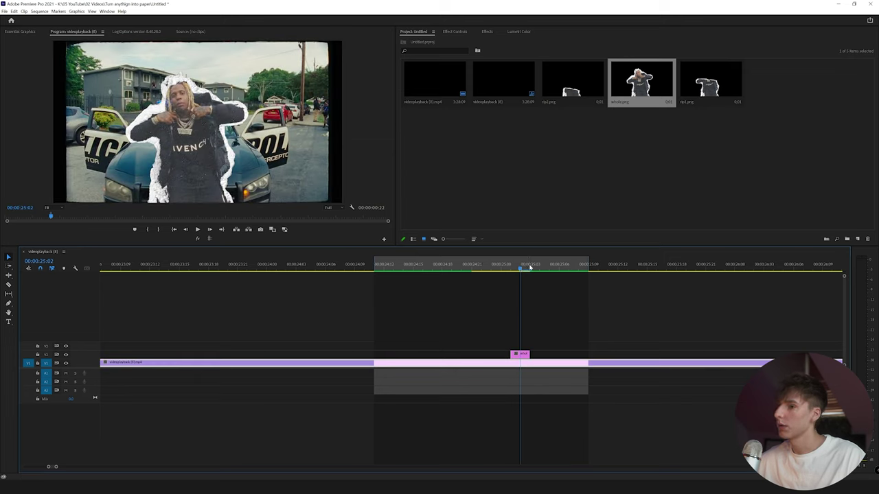
pyautogui.click(530, 268)
pyautogui.press('Left')
pyautogui.press('Left')
pyautogui.press('Left')
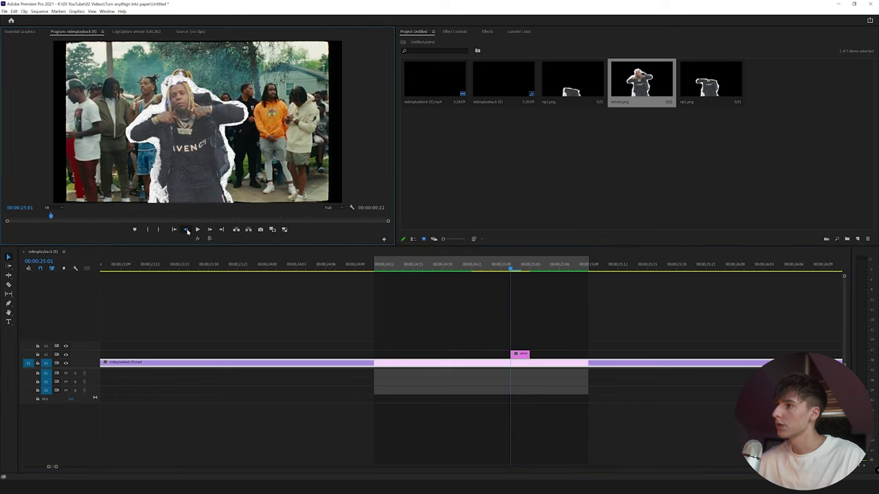
pyautogui.moveTo(509, 354); pyautogui.dragTo(492, 355)
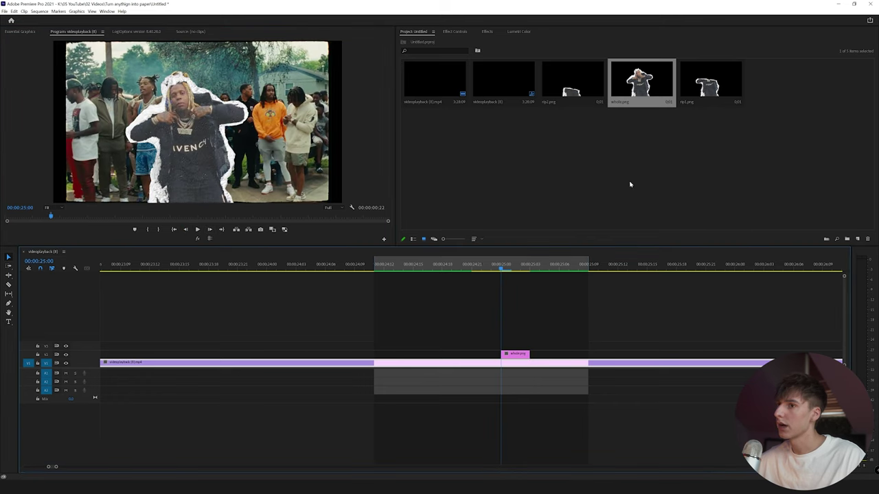
# Step: Place rip1.png directly before whole.png on V2 and extend its start back to 00:00:24:21
pyautogui.click(710, 82)
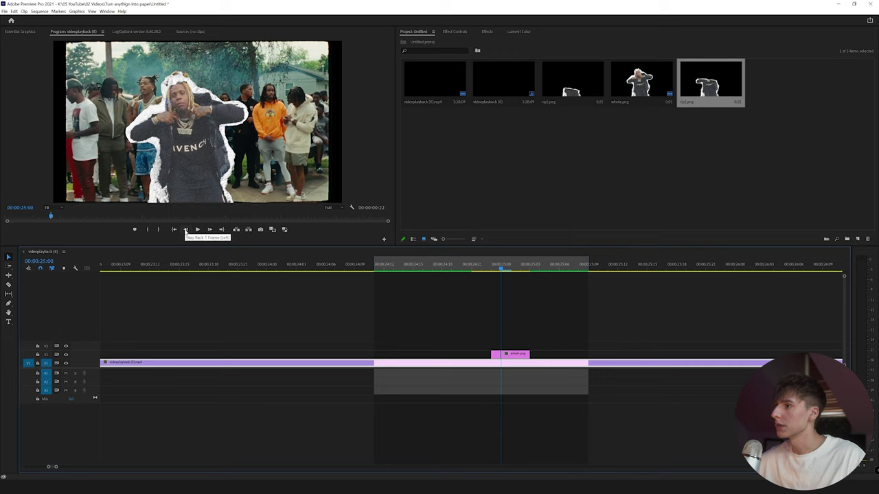
pyautogui.click(186, 230)
pyautogui.click(185, 230)
pyautogui.click(185, 230)
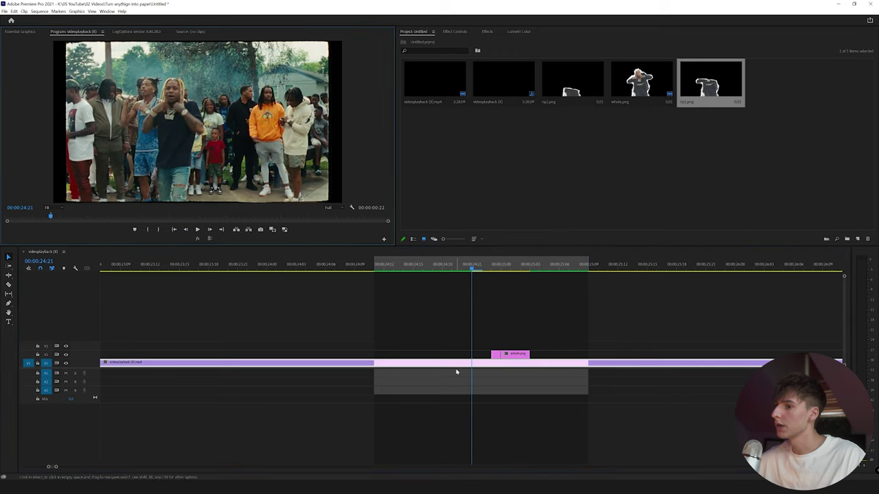
# Step: Place rip2.png directly before rip1.png on V2 and extend its start back to 00:00:24:18
pyautogui.moveTo(572, 83); pyautogui.dragTo(474, 355)
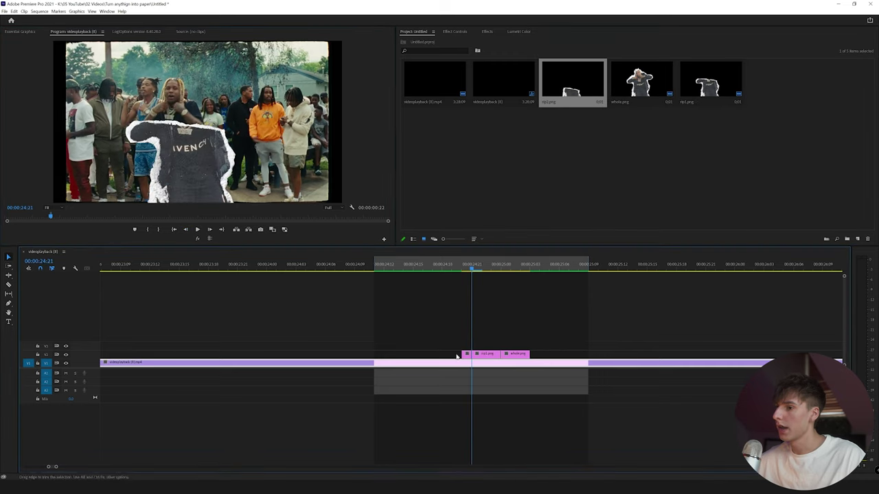
pyautogui.click(185, 230)
pyautogui.click(185, 229)
pyautogui.click(186, 229)
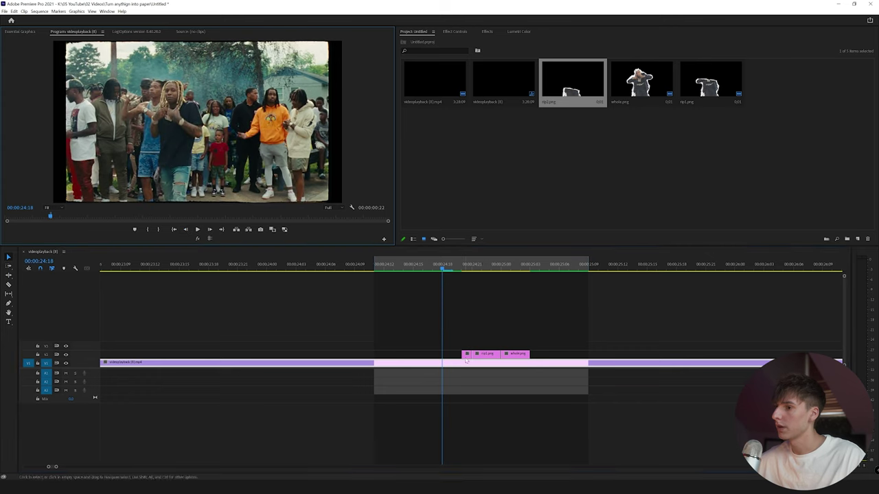
pyautogui.moveTo(462, 353); pyautogui.dragTo(442, 354)
# Step: Scrub through the cutout sequence, then move all three cutout clips together up to V3
pyautogui.moveTo(443, 270); pyautogui.dragTo(492, 274)
pyautogui.moveTo(445, 277); pyautogui.dragTo(511, 282)
pyautogui.moveTo(539, 333); pyautogui.dragTo(462, 357)
pyautogui.moveTo(463, 354); pyautogui.dragTo(467, 346)
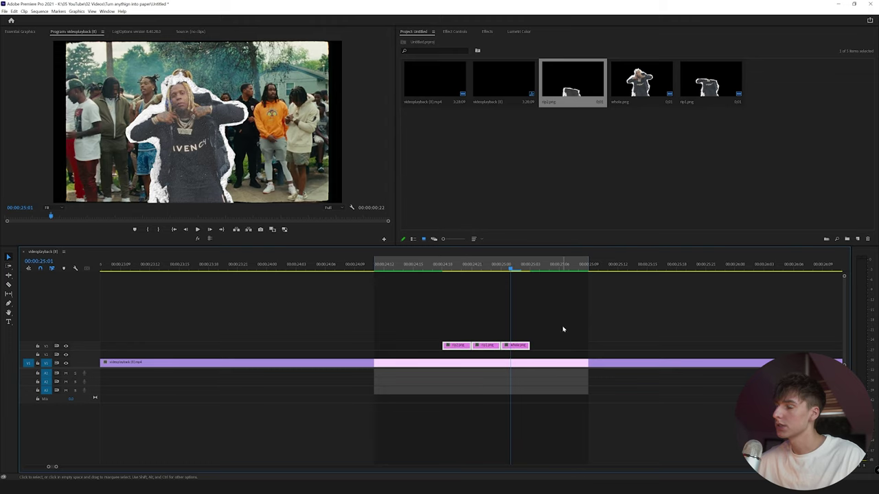
pyautogui.moveTo(502, 269)
pyautogui.mouseDown()
pyautogui.moveTo(520, 268)
pyautogui.moveTo(455, 270)
pyautogui.moveTo(515, 275)
pyautogui.mouseUp()
# Step: Import the Black Scratch11 texture from the MY PACK Paper Textures folder
pyautogui.doubleClick(588, 131)
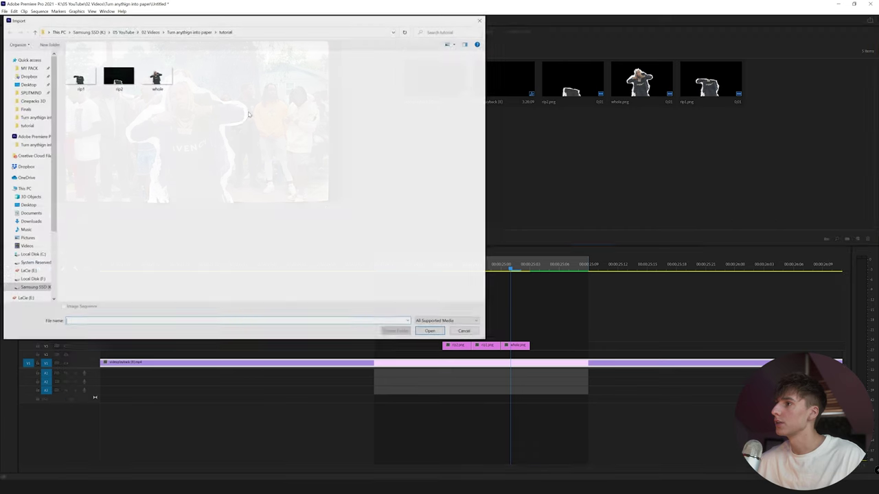
pyautogui.click(28, 67)
pyautogui.doubleClick(92, 73)
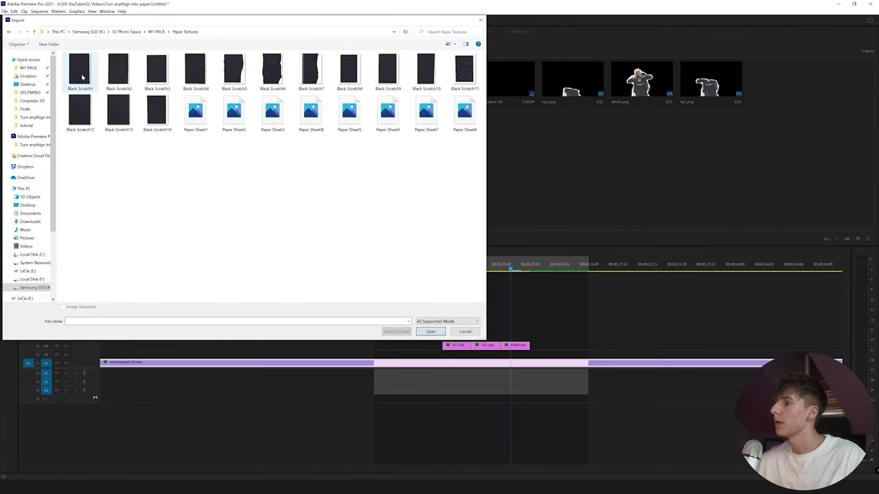
pyautogui.doubleClick(465, 70)
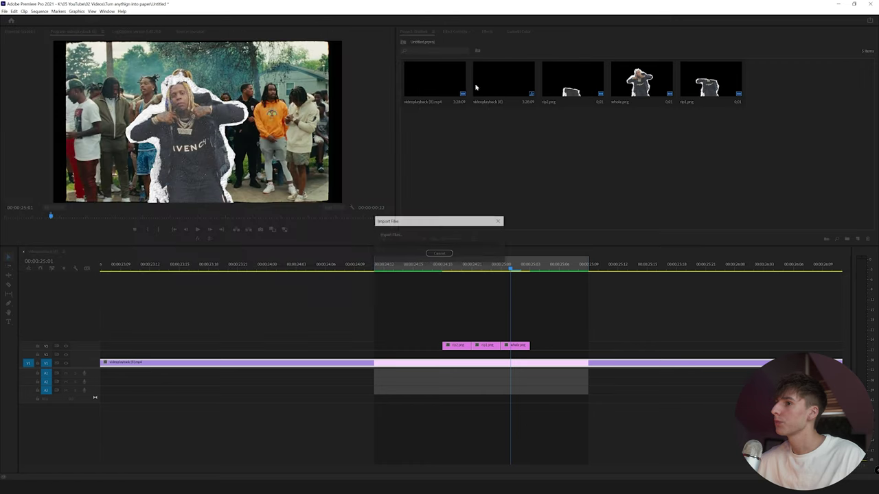
# Step: Place the Black Scratch11 texture on V2 directly beneath whole.png and scale it to the frame size
pyautogui.moveTo(780, 83); pyautogui.dragTo(515, 351)
pyautogui.rightClick(522, 355)
pyautogui.click(543, 280)
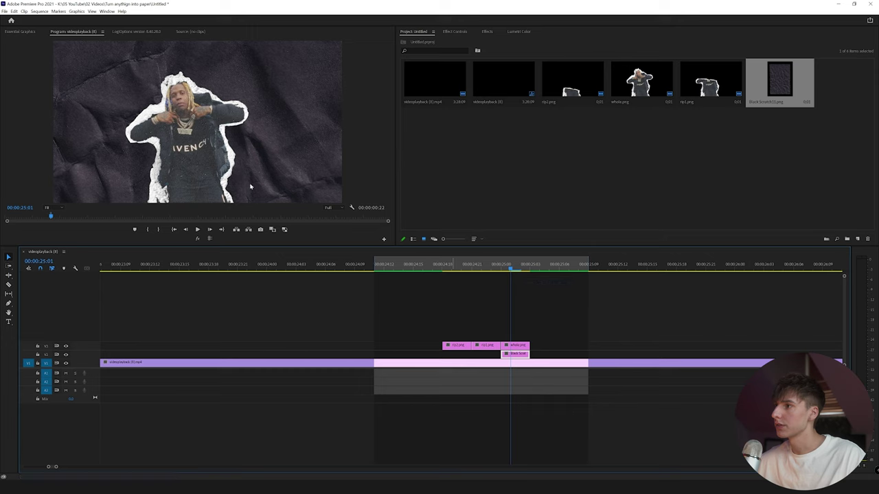
# Step: Rotate the Black Scratch11 texture by about 90°, enlarge it to fill the frame, and set its blend mode to Screen
pyautogui.click(456, 31)
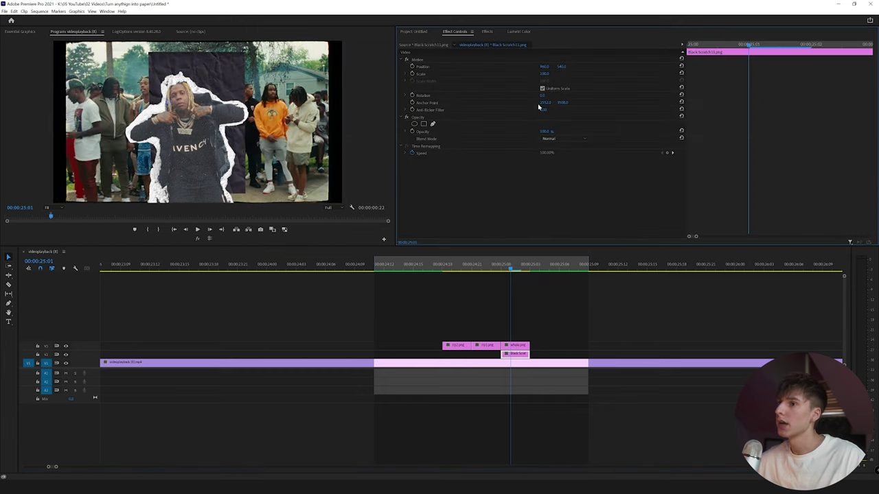
pyautogui.moveTo(544, 96); pyautogui.dragTo(605, 96)
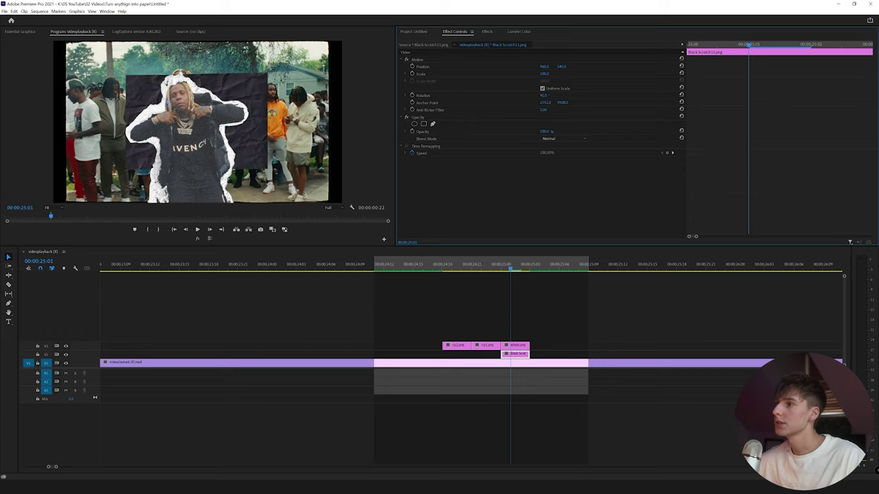
pyautogui.moveTo(544, 74); pyautogui.dragTo(623, 74)
pyautogui.click(563, 139)
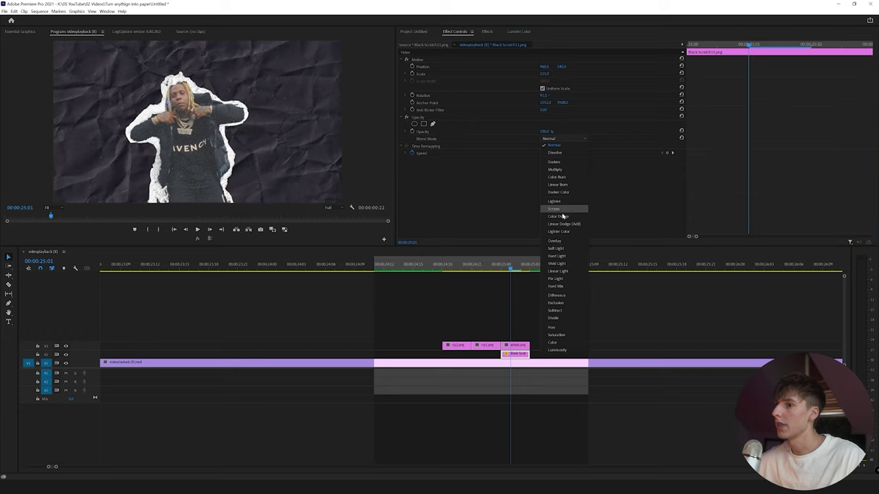
pyautogui.click(562, 209)
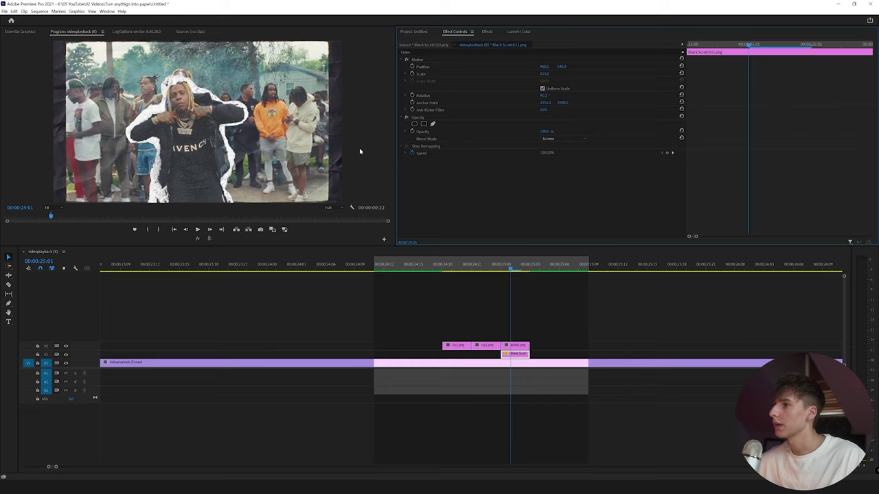
# Step: Apply the Color Balance (HLS) effect to the Black Scratch11 clip and set its Saturation to -100
pyautogui.click(487, 31)
pyautogui.click(455, 31)
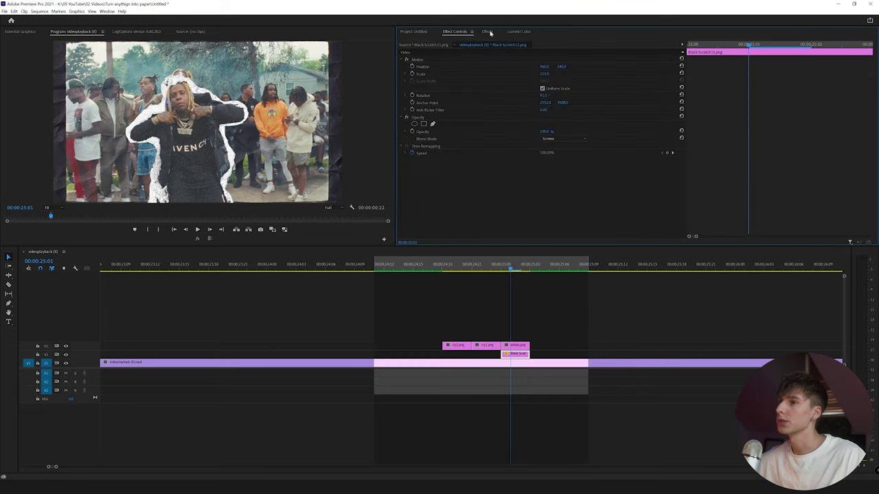
pyautogui.click(487, 32)
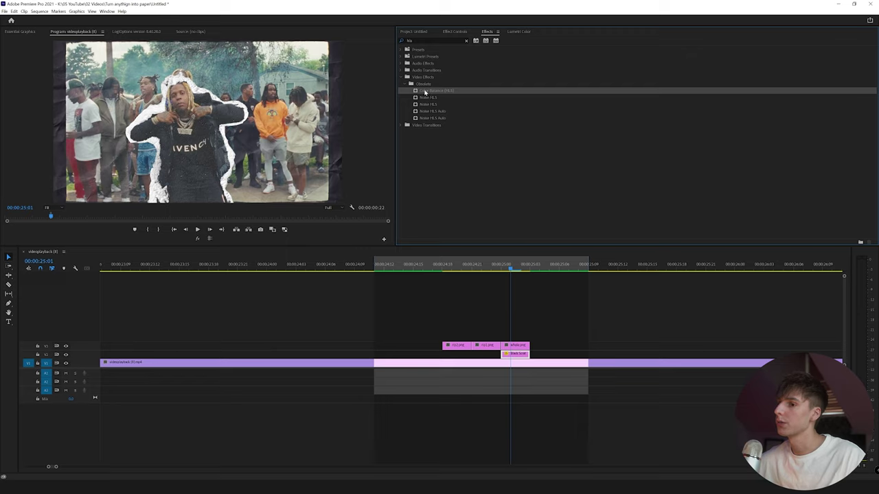
pyautogui.moveTo(518, 357); pyautogui.dragTo(518, 355)
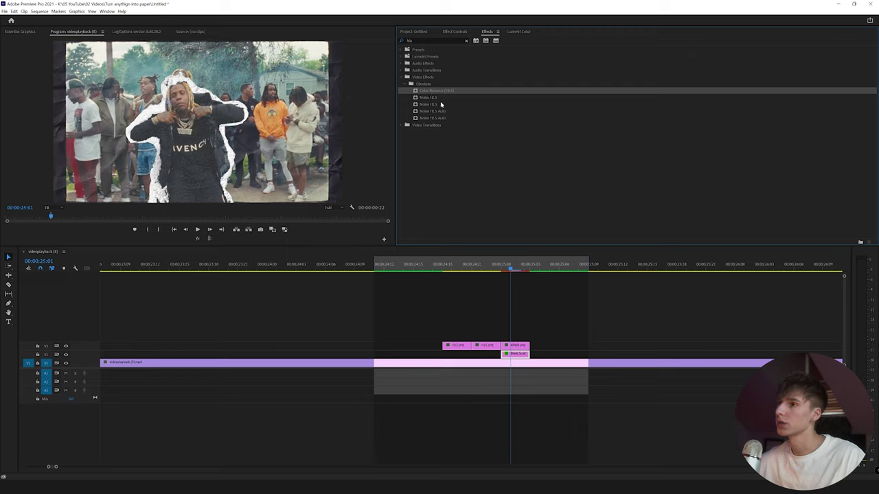
pyautogui.click(454, 32)
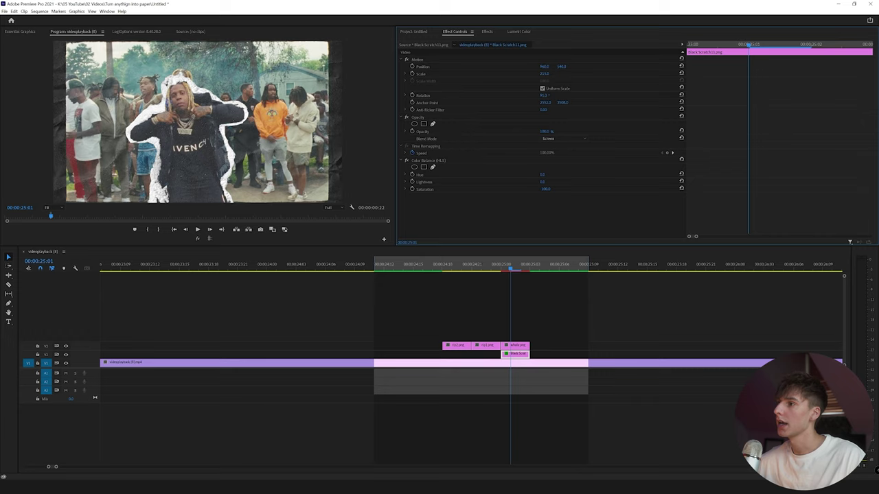
# Step: Trim the start of the Black Scratch11 clip to 00:00:25:01 and play back the cutout transition
pyautogui.moveTo(495, 269); pyautogui.dragTo(445, 276)
pyautogui.press('space')
pyautogui.click(423, 270)
pyautogui.press('space')
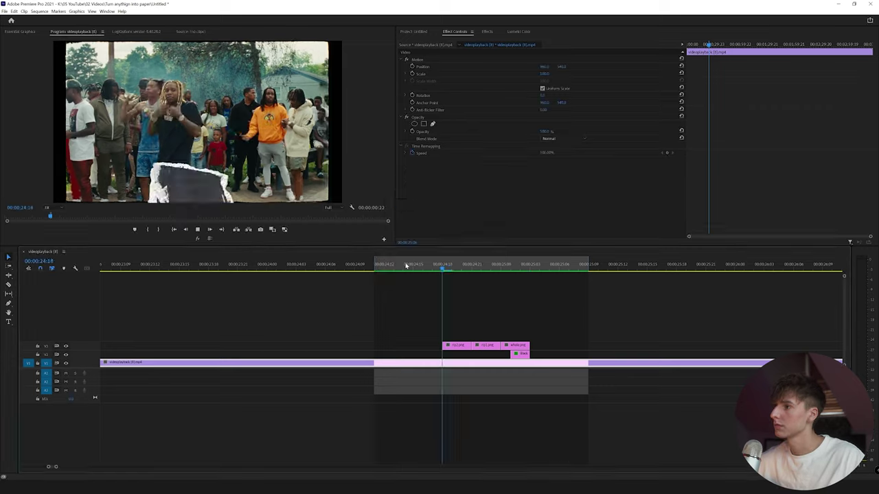
# Step: Replay and scrub the sequence around the cutout clips to check the timing of the transition
pyautogui.moveTo(427, 270); pyautogui.dragTo(483, 277)
pyautogui.press('space')
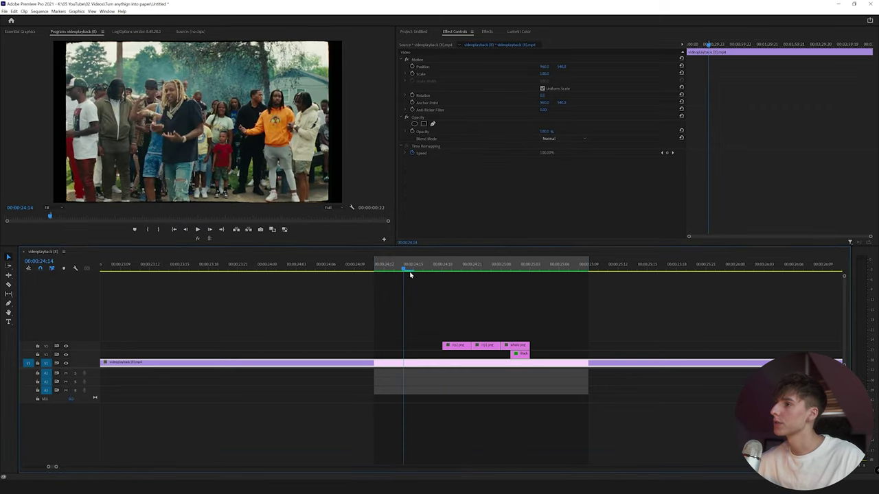
pyautogui.click(388, 269)
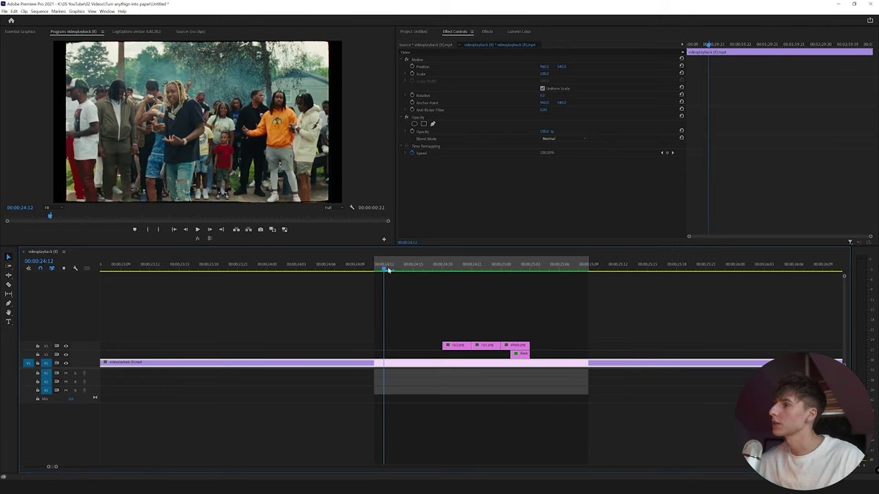
pyautogui.press('space')
pyautogui.click(320, 270)
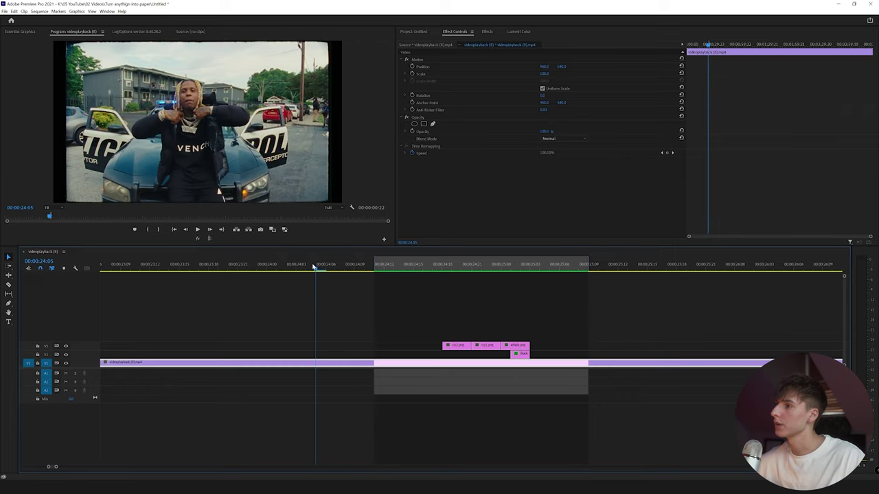
pyautogui.press('space')
pyautogui.press('space')
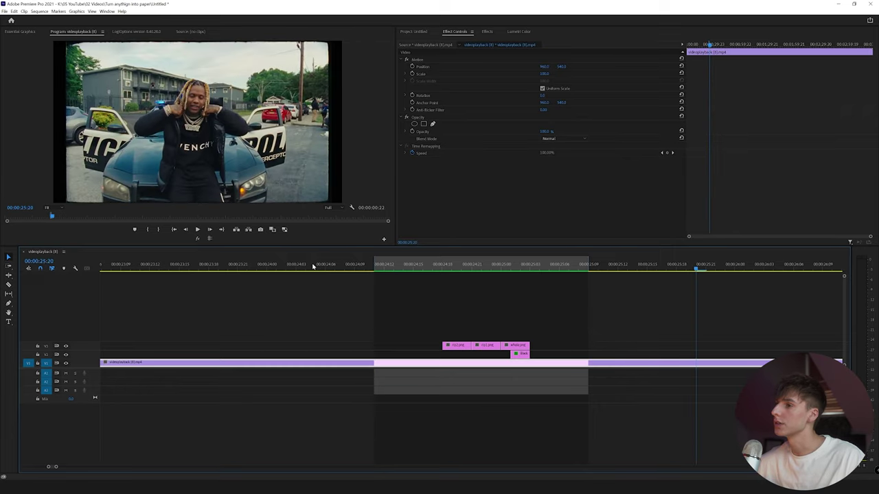
pyautogui.moveTo(471, 274); pyautogui.dragTo(502, 288)
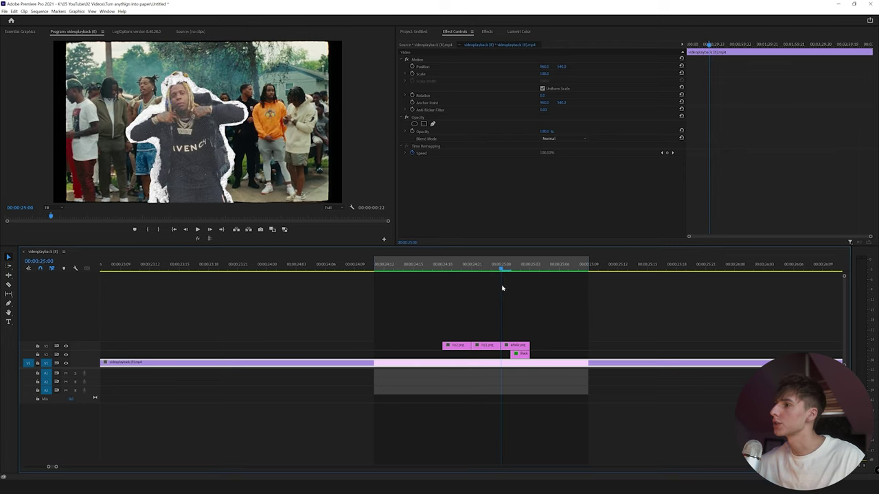
# Step: Switch to the Photoshop document and show the original video frame, Layer 0, behind the ripped piece
pyautogui.click(176, 485)
pyautogui.hotkey('ctrl', '-')
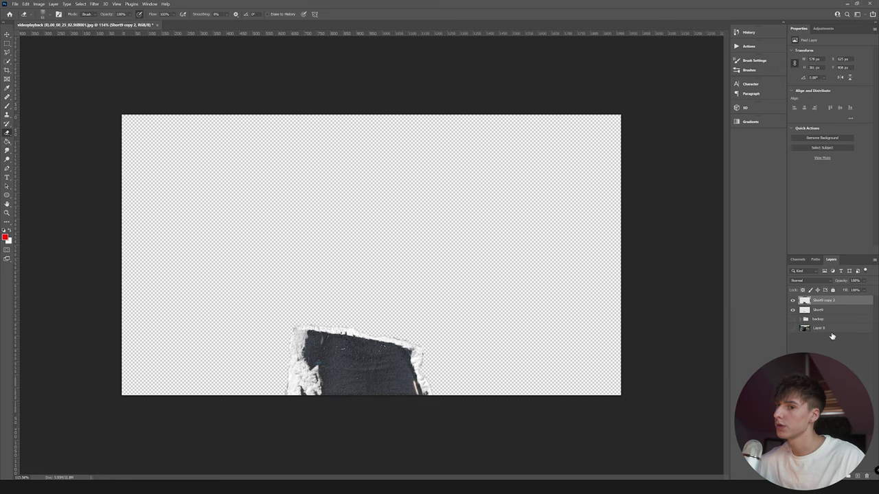
pyautogui.click(793, 330)
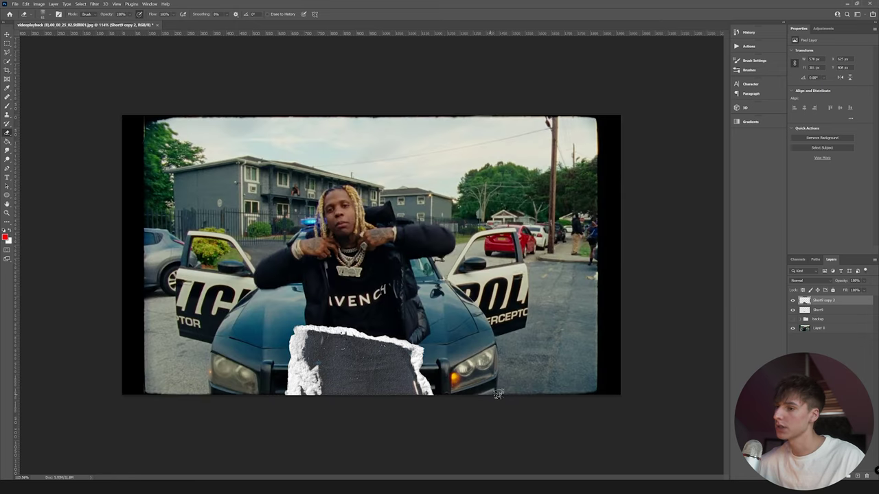
# Step: Browse the paper rip, black sheet and texture assets in the MY PACK folders, then put the file window away
pyautogui.moveTo(94, 487)
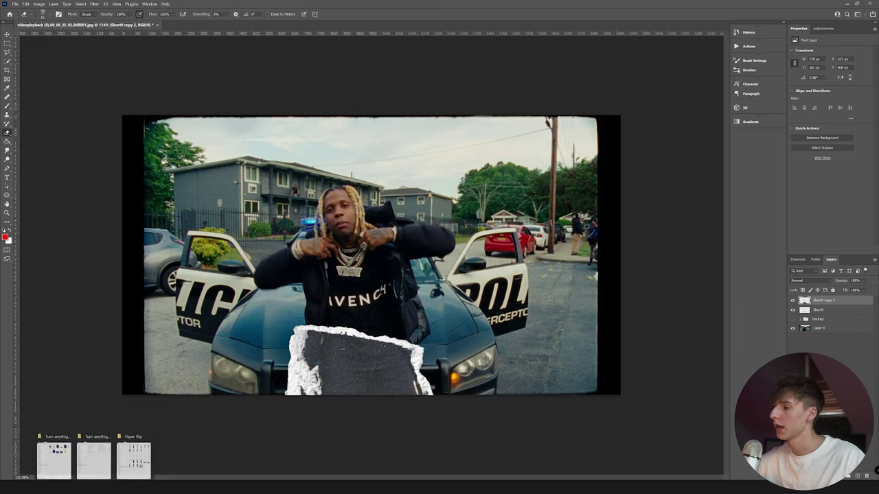
pyautogui.click(125, 465)
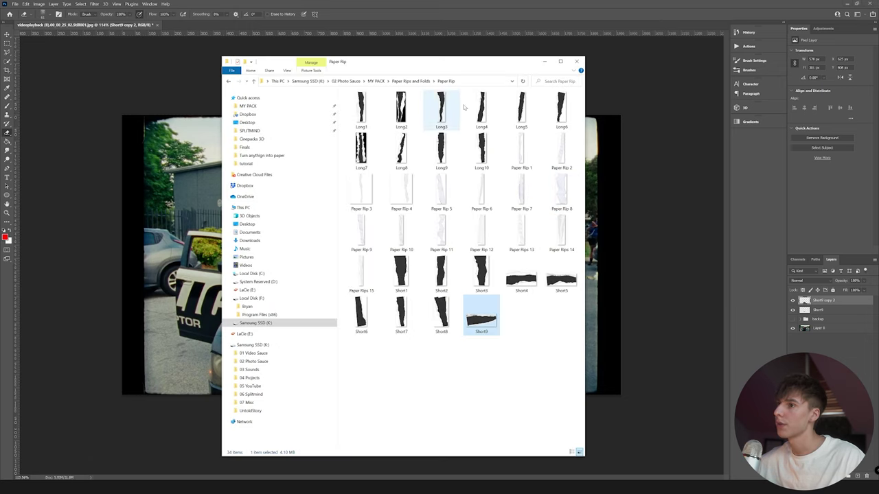
pyautogui.click(422, 83)
pyautogui.doubleClick(443, 111)
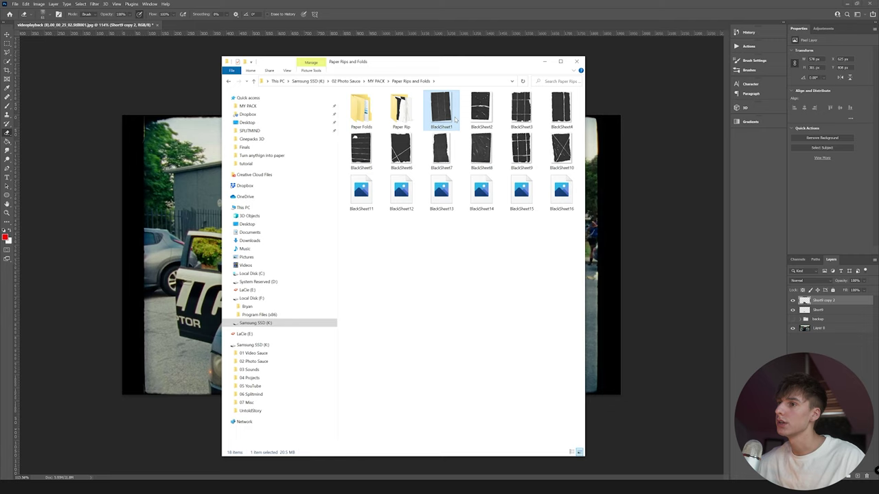
pyautogui.click(517, 92)
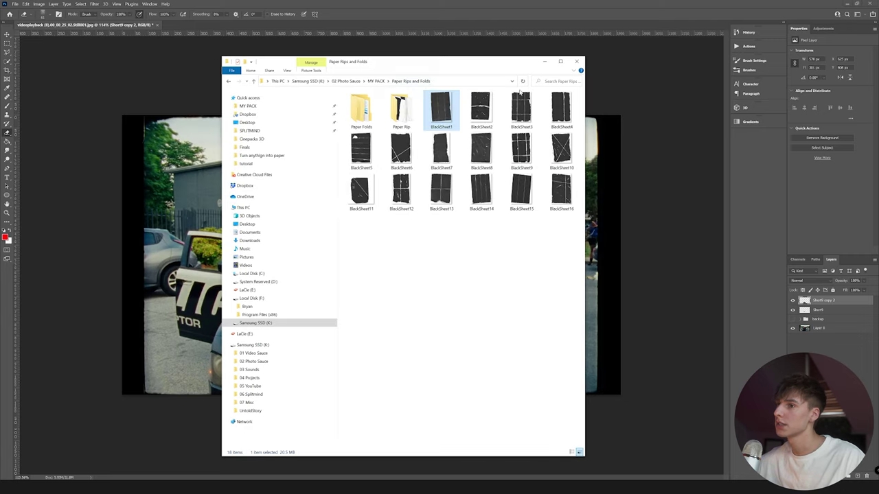
pyautogui.click(377, 81)
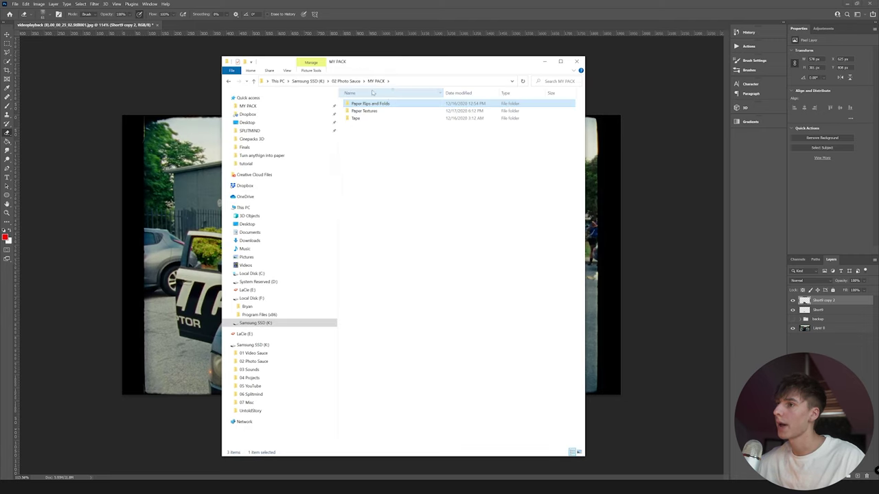
pyautogui.click(544, 62)
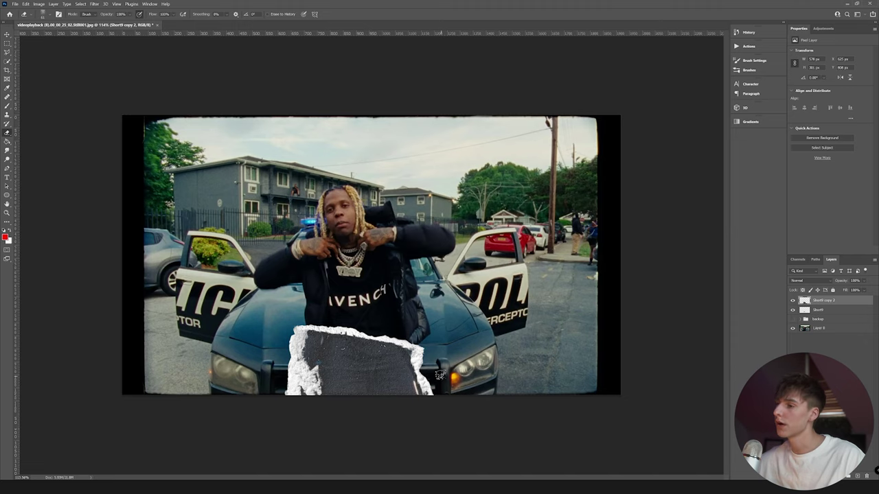
pyautogui.scroll(2, 391, 371)
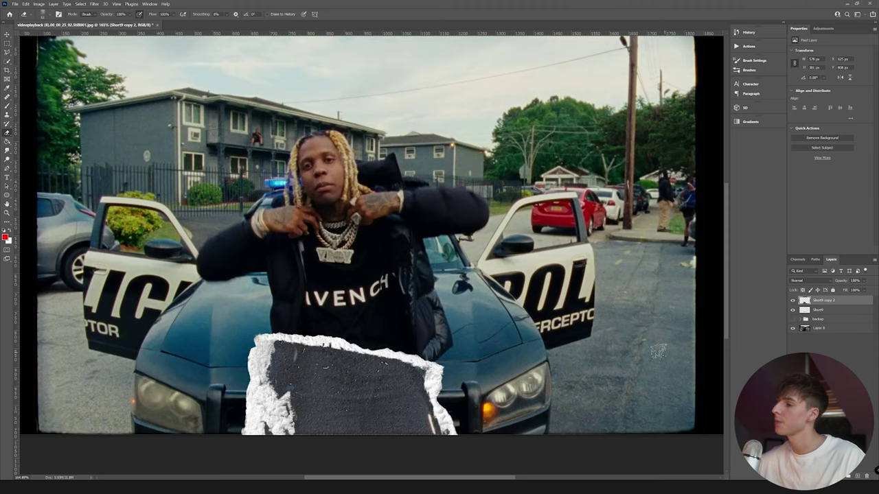
pyautogui.scroll(-1, 173, 370)
pyautogui.moveTo(73, 487)
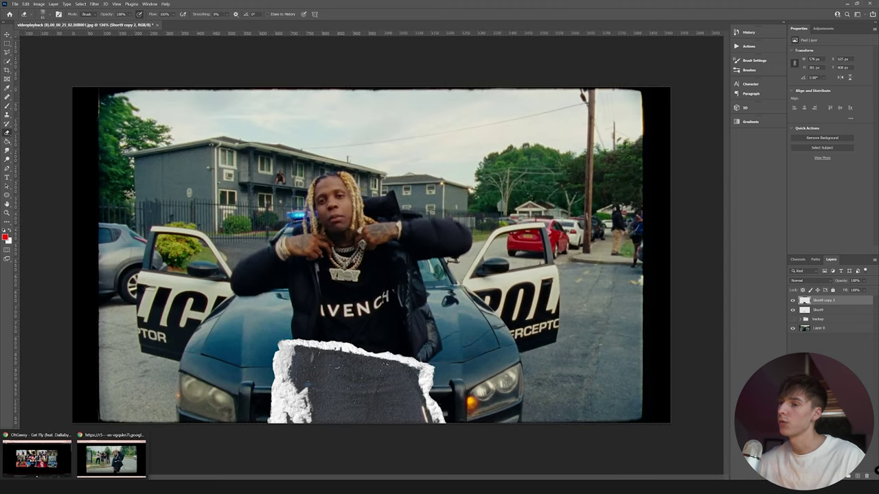